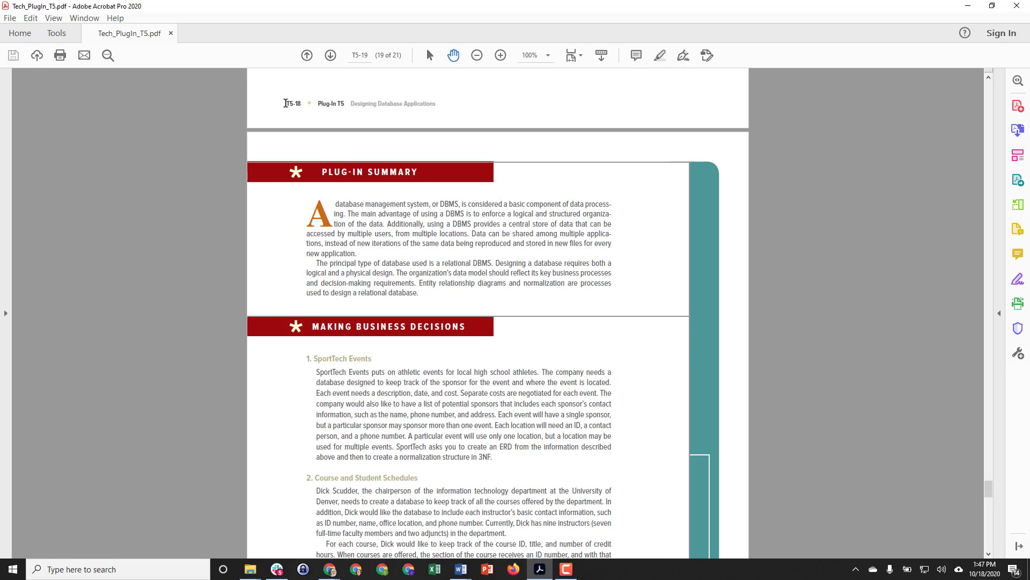
Step: Read the SportTech Events exercise in the Plug-In T5 PDF, highlighting the event, its location and its description, date and cost
drag(285, 103, 435, 106)
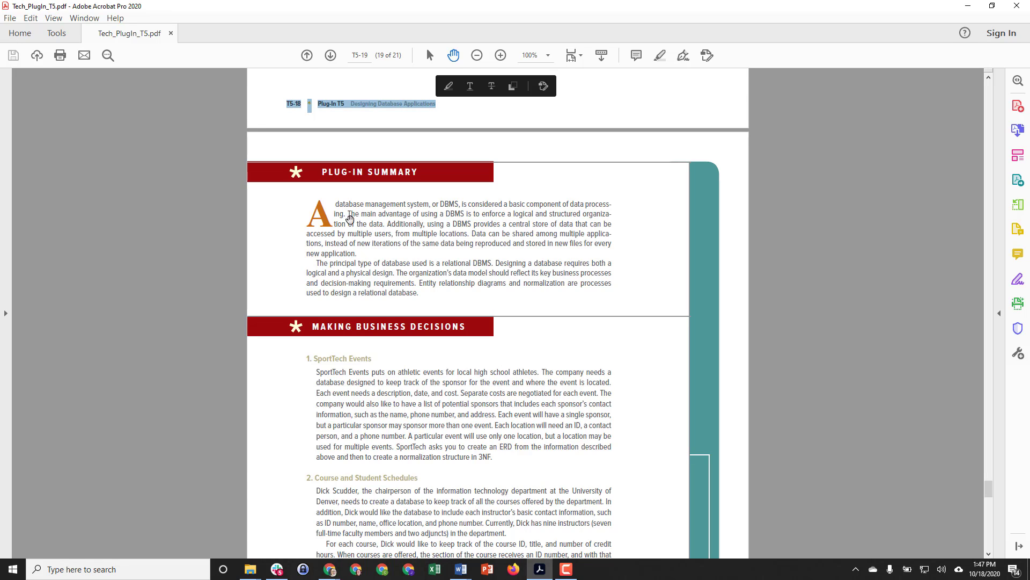
click(365, 242)
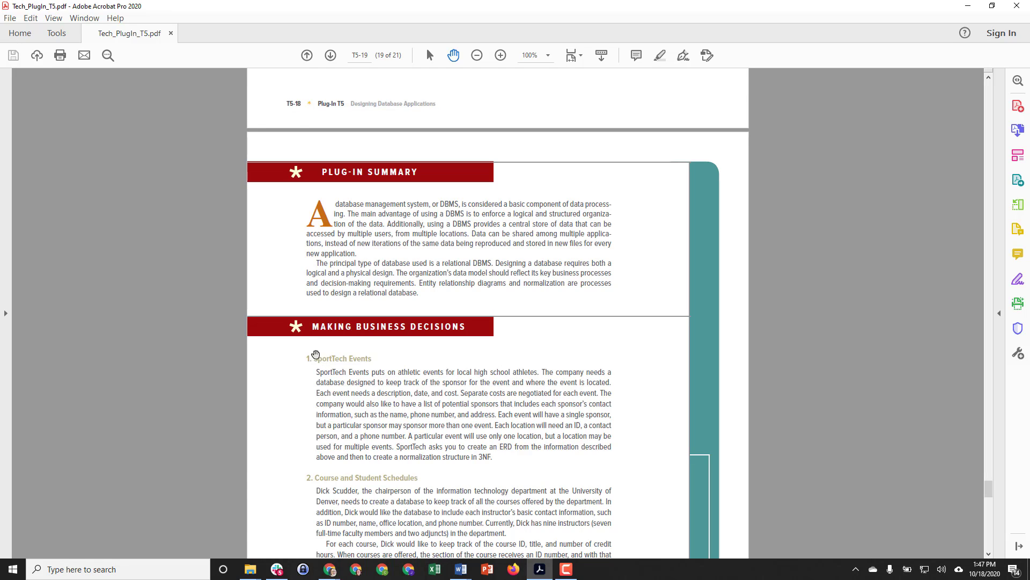
double_click(314, 357)
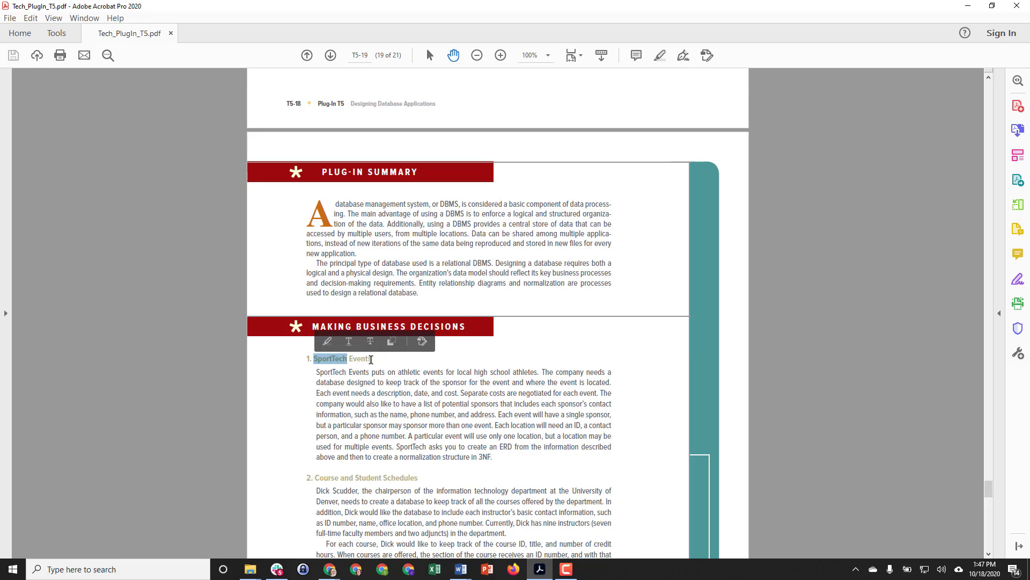
drag(373, 359, 314, 361)
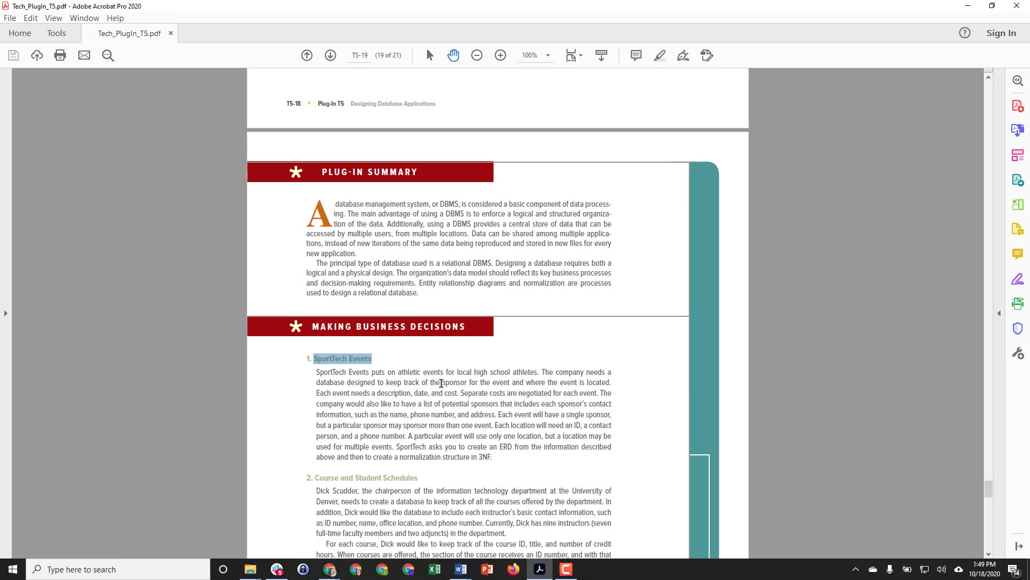
drag(441, 383, 506, 387)
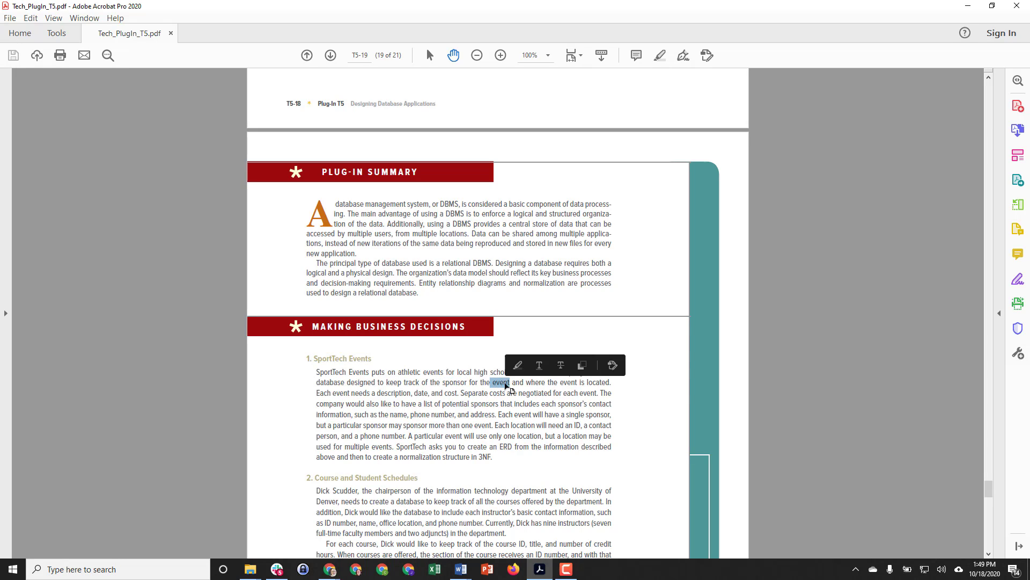
drag(586, 384, 610, 385)
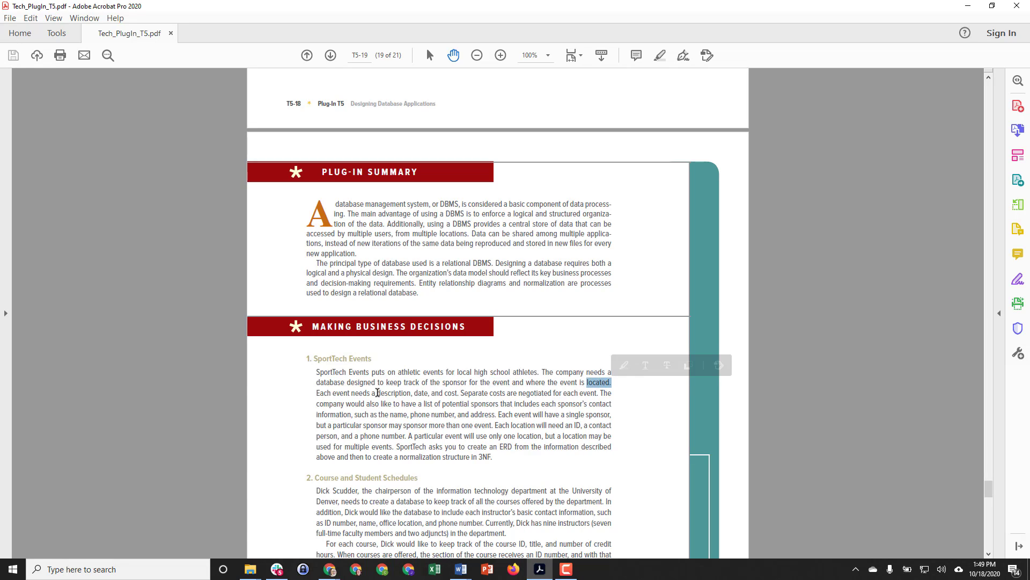
drag(377, 392, 457, 393)
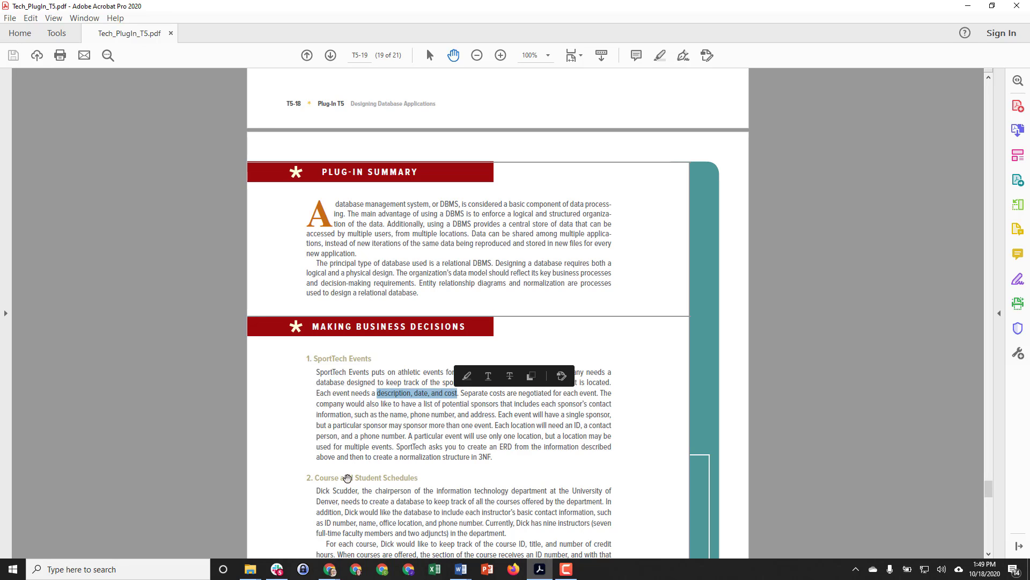
Step: Switch to the Chrome window with the empty tab and open charts.apu.edu
mouse_move(332, 570)
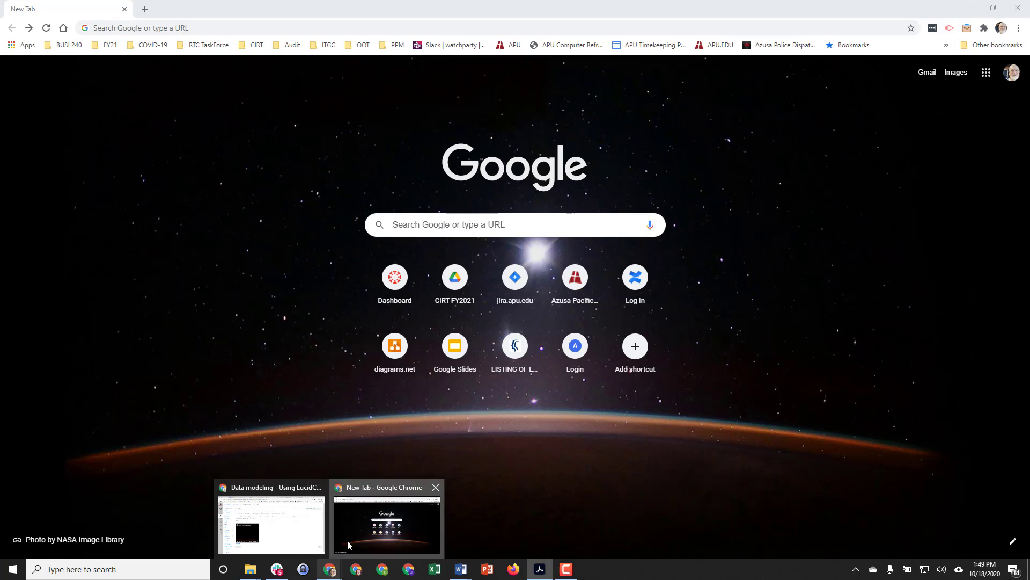
click(347, 540)
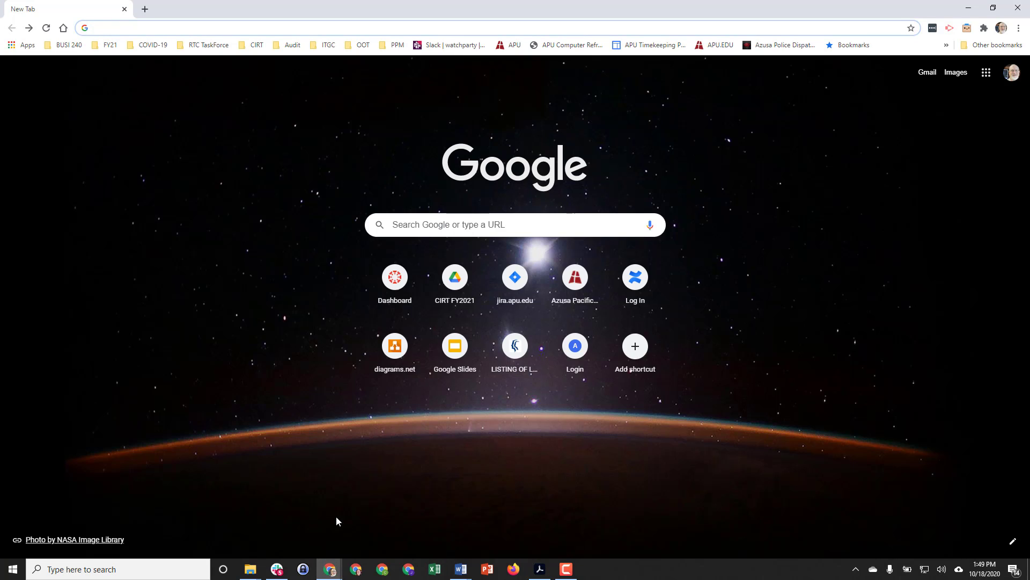
click(210, 28)
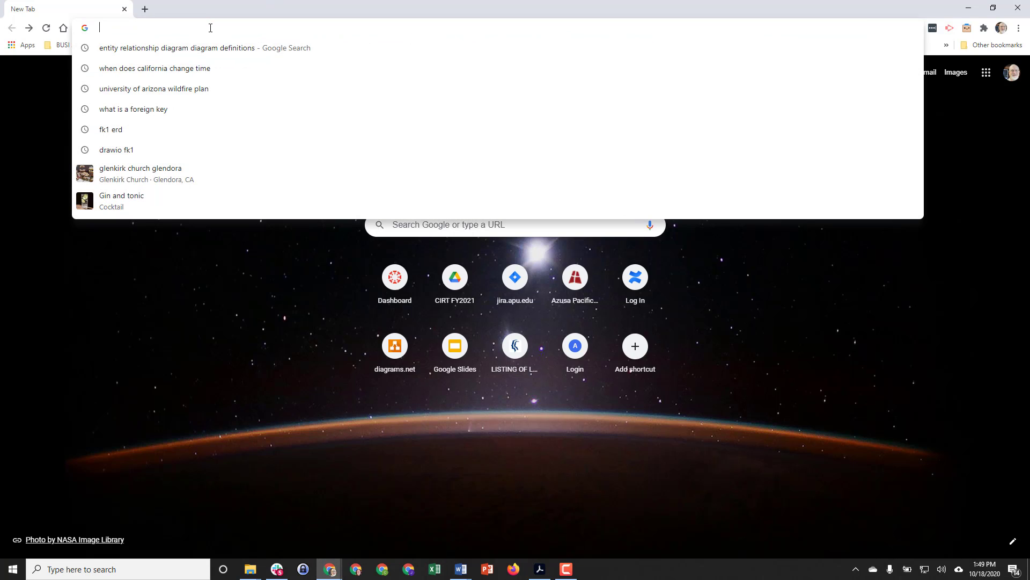
text(charts.ap)
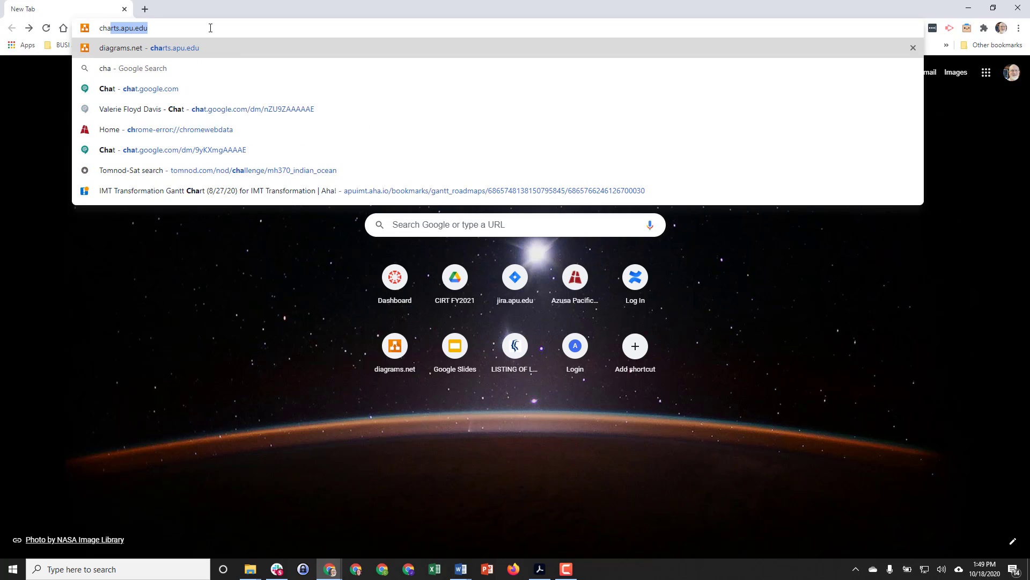
text(u.edu)
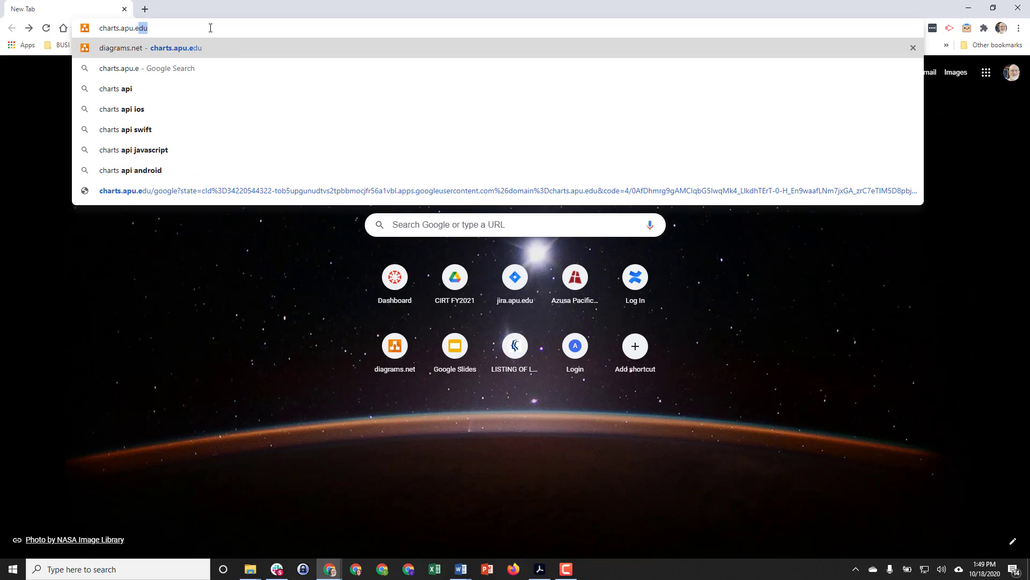
key(Return)
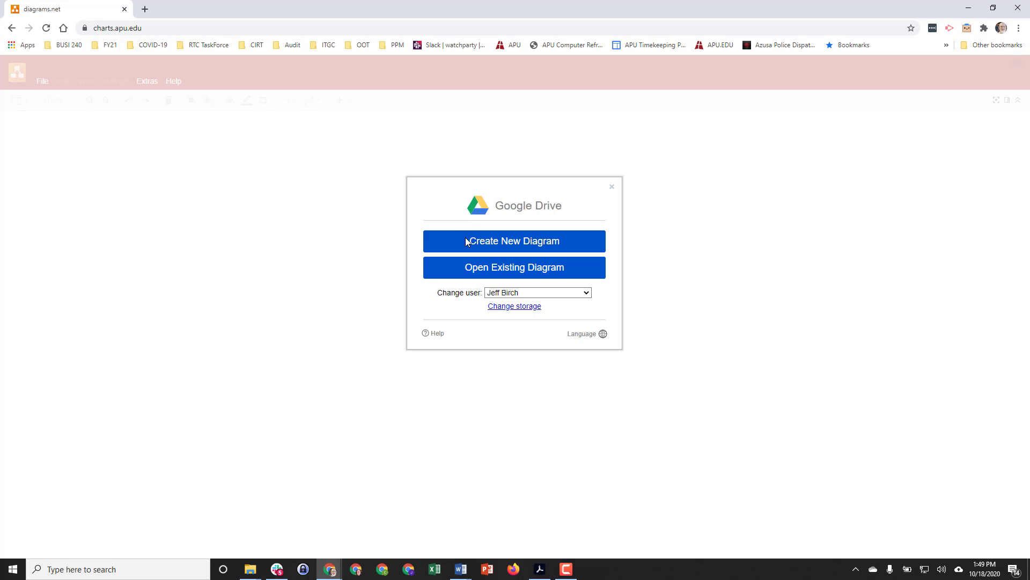
Step: Create a diagram from the Entity Relationship Diagram template, named HW6_ followed by the student's last and first name
click(512, 240)
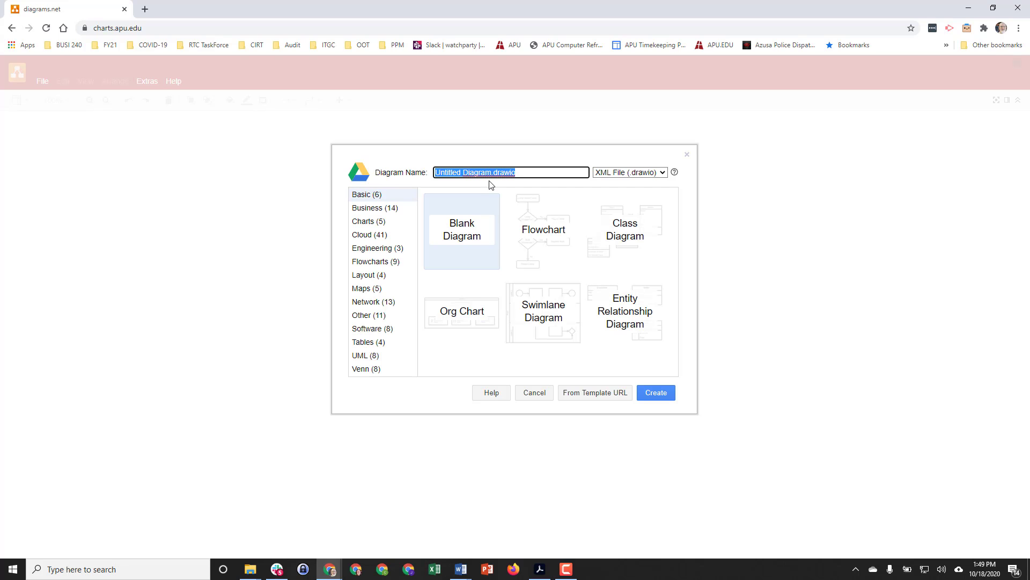
text(H)
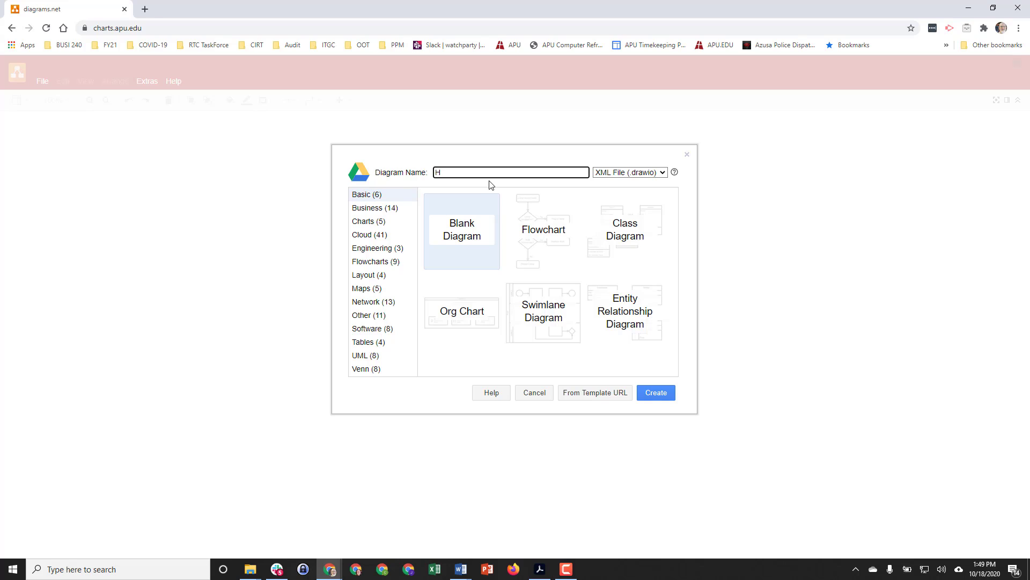
text(W6_Birch_Jeff)
click(630, 325)
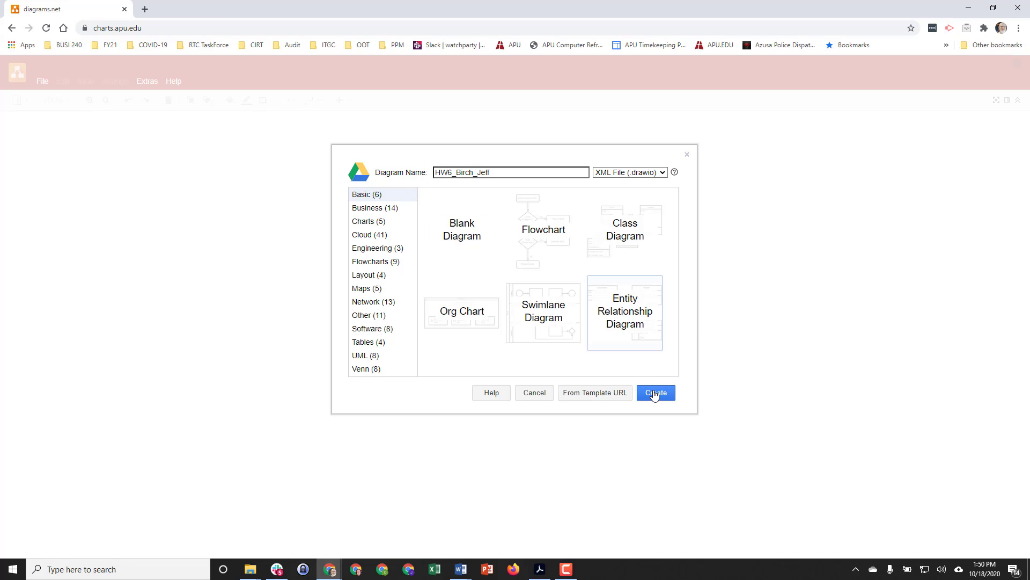
click(654, 394)
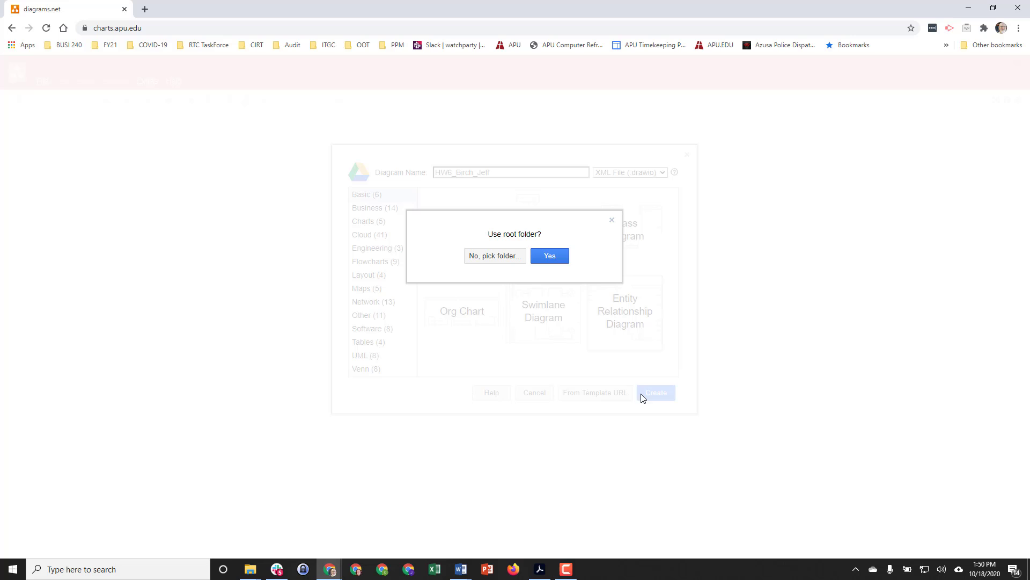
Step: Store the diagram in "Assignment 6 - Data Modeling", inside Assignments of the "_BUSI 240 - Text Book - Business Driven Technology - 7e" folder
click(490, 256)
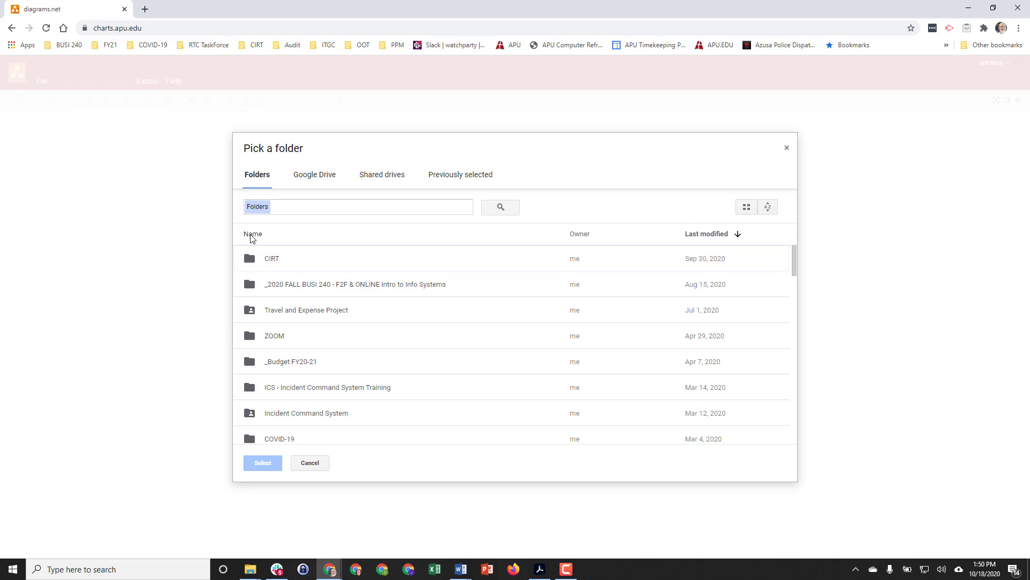
click(252, 237)
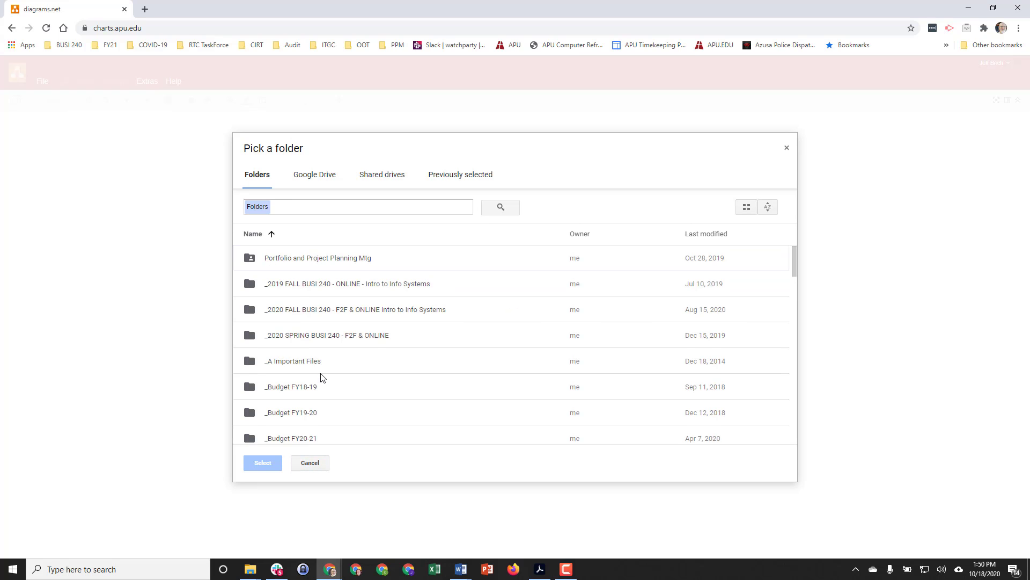
scroll(322, 377, down, 2)
click(320, 383)
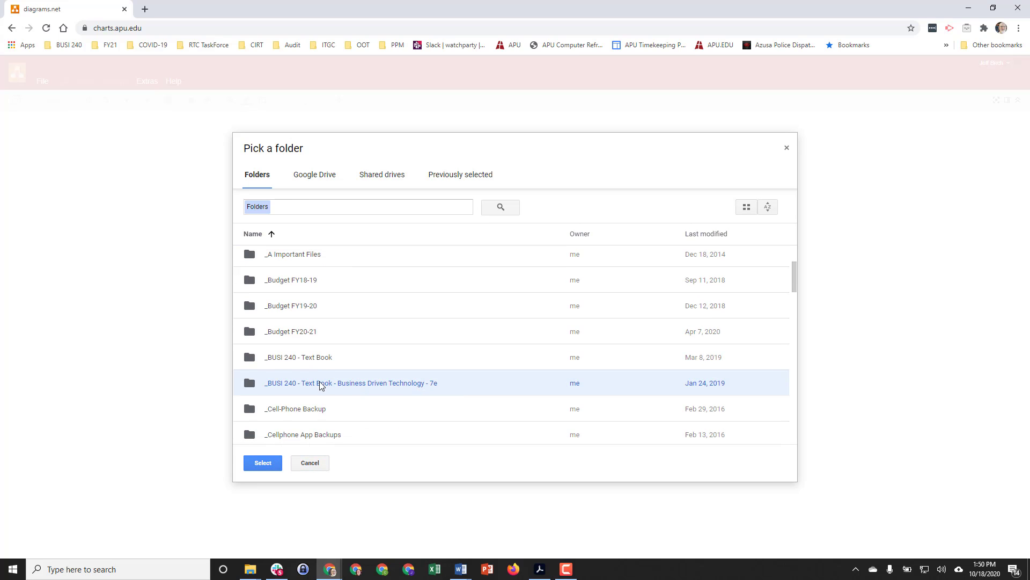
double_click(321, 384)
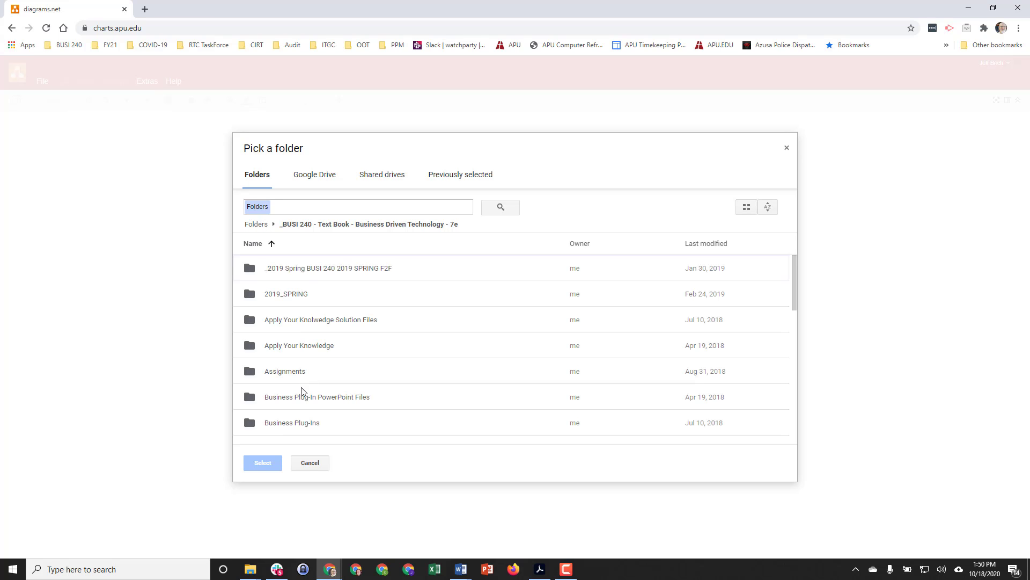
double_click(300, 373)
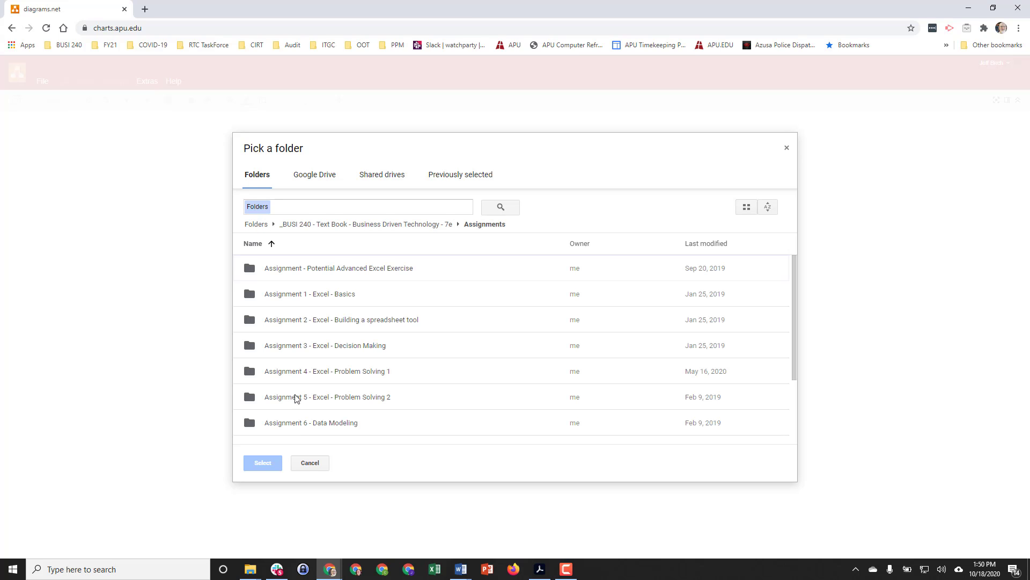
click(293, 424)
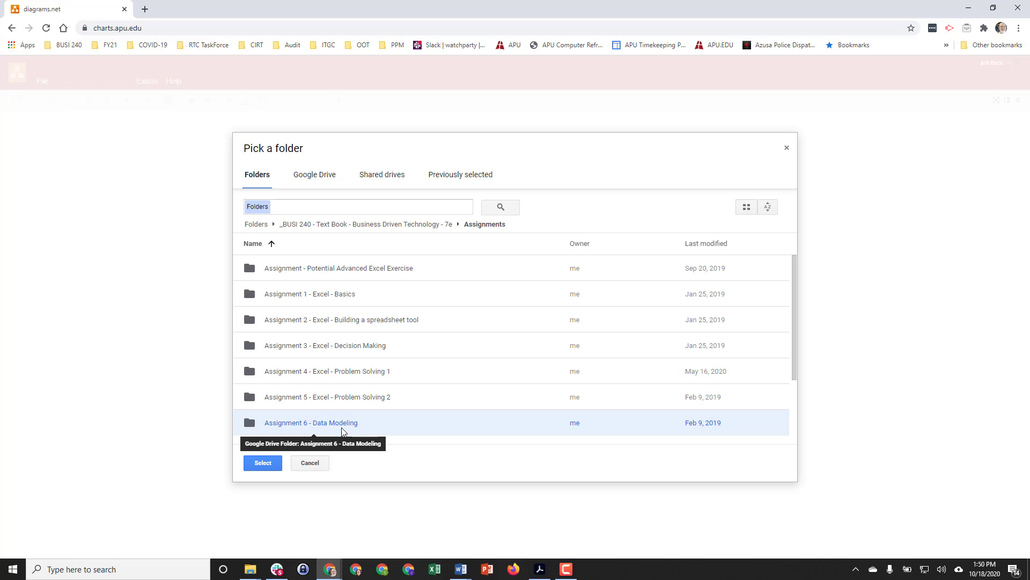
click(262, 464)
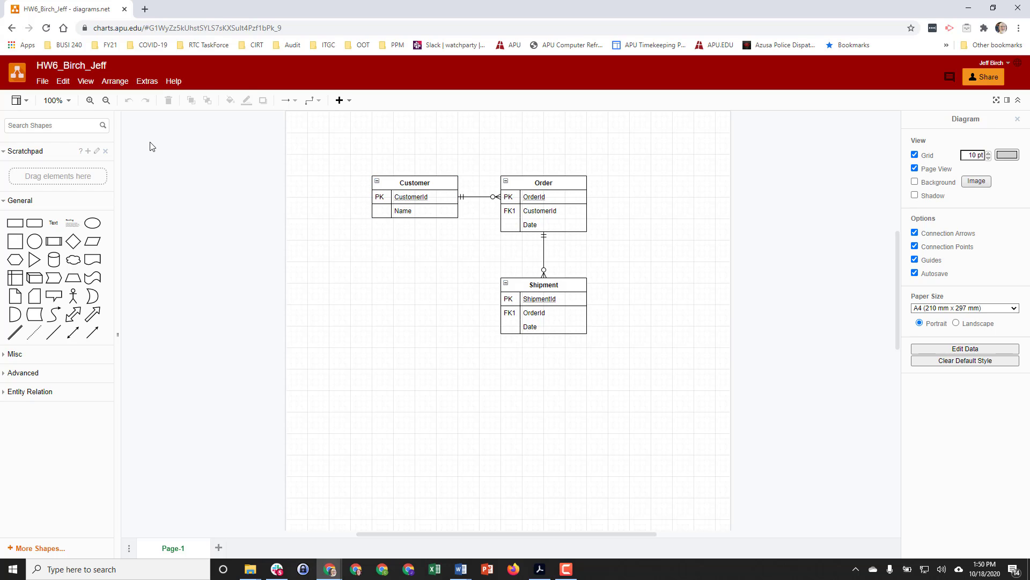
Step: Set the diagram's page orientation to landscape
click(42, 84)
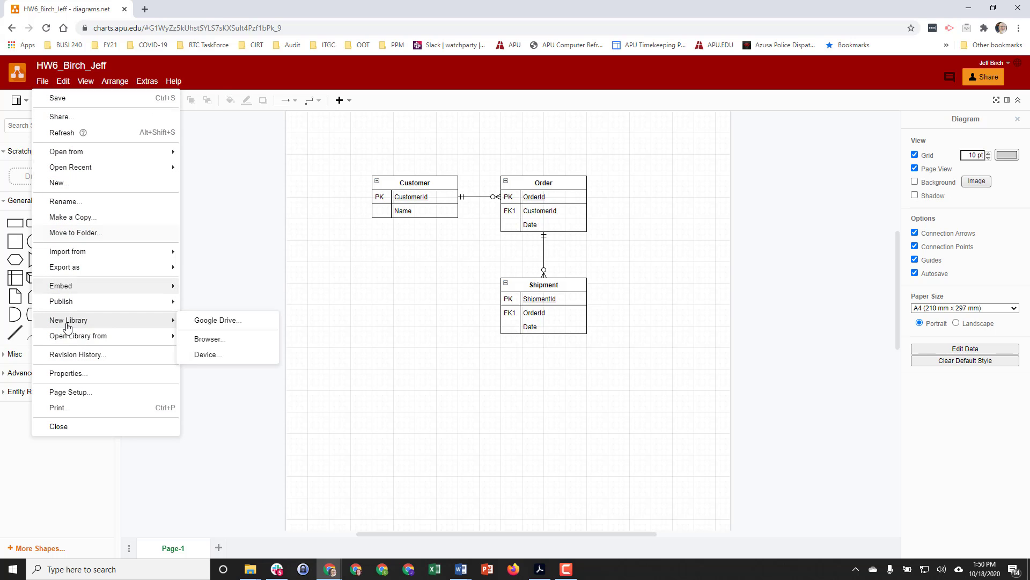
click(81, 395)
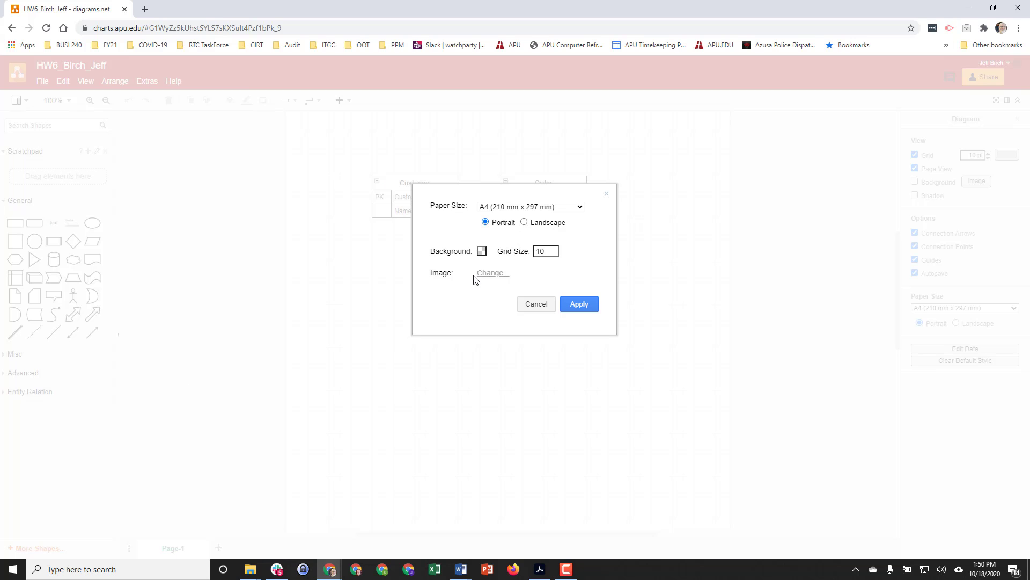
click(541, 222)
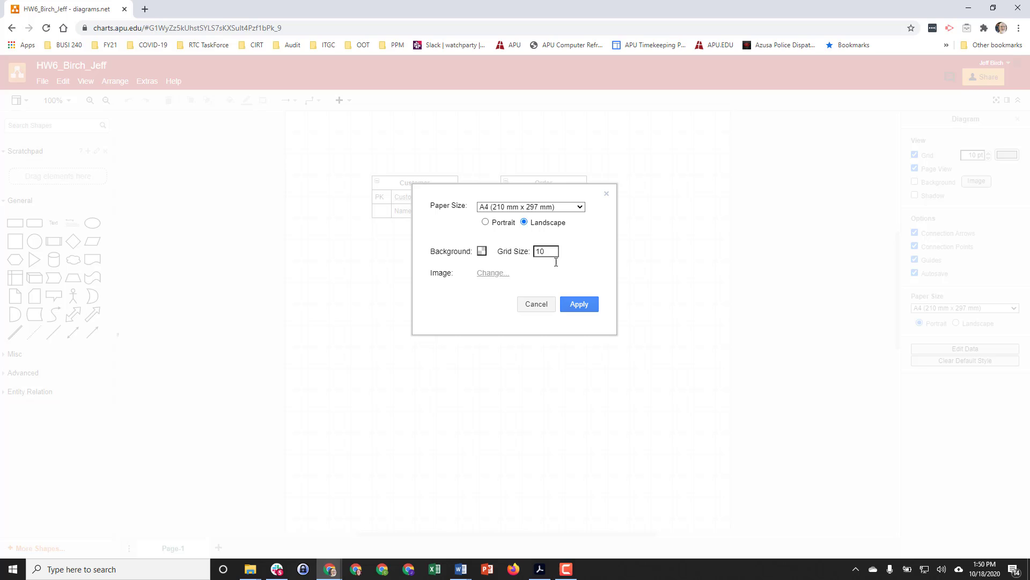
click(580, 304)
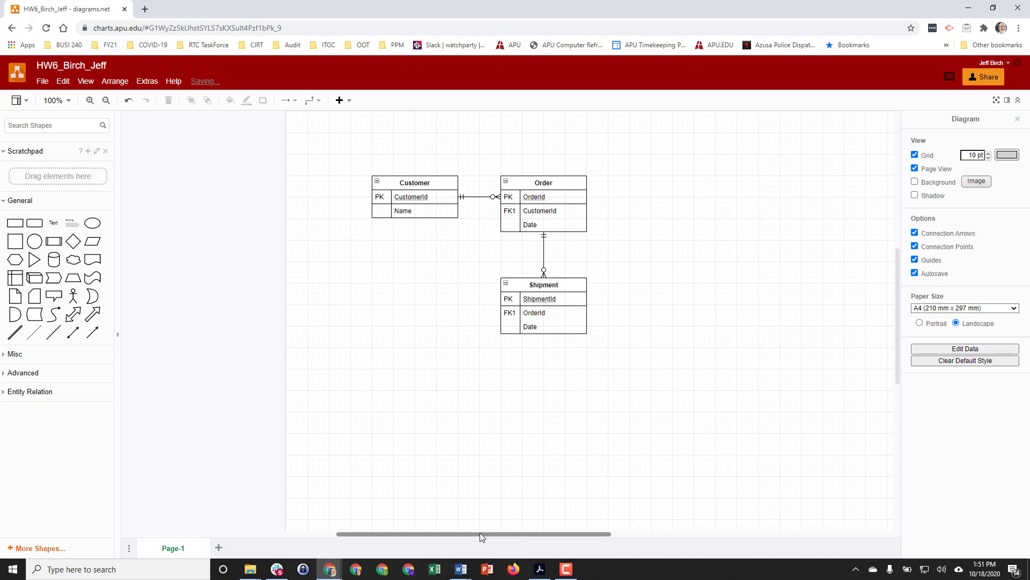
drag(480, 532, 535, 534)
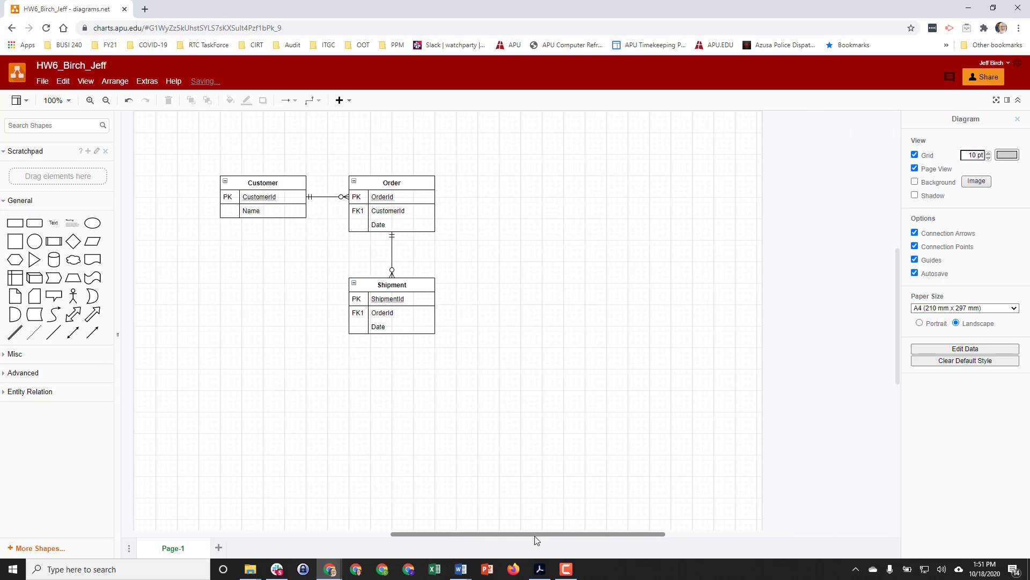
Step: Collapse the General shapes and leave only the Entity Relation shape library expanded
click(5, 201)
click(10, 257)
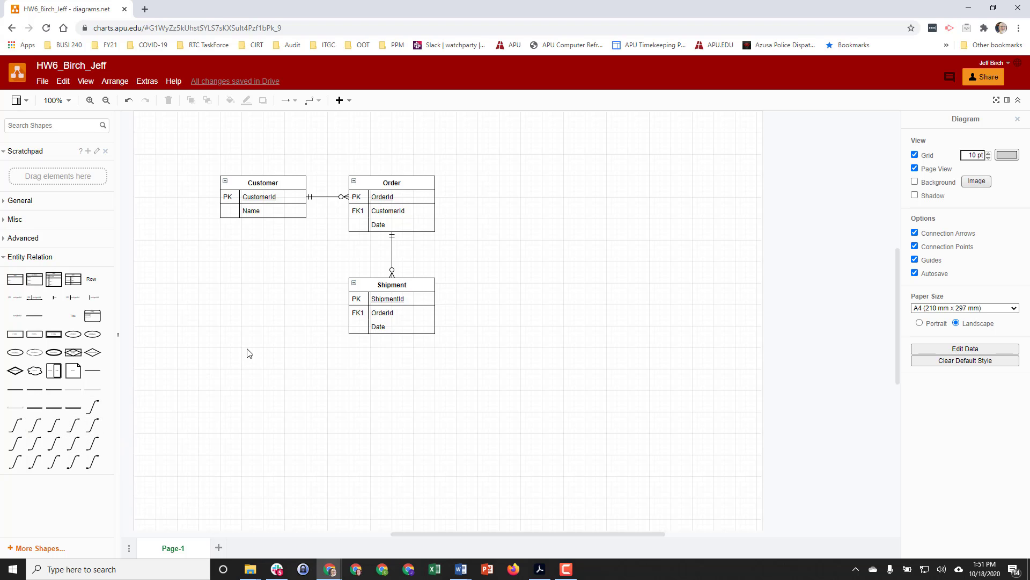
Step: Examine the line start and line end symbols available for the connector between Customer and Order
click(337, 198)
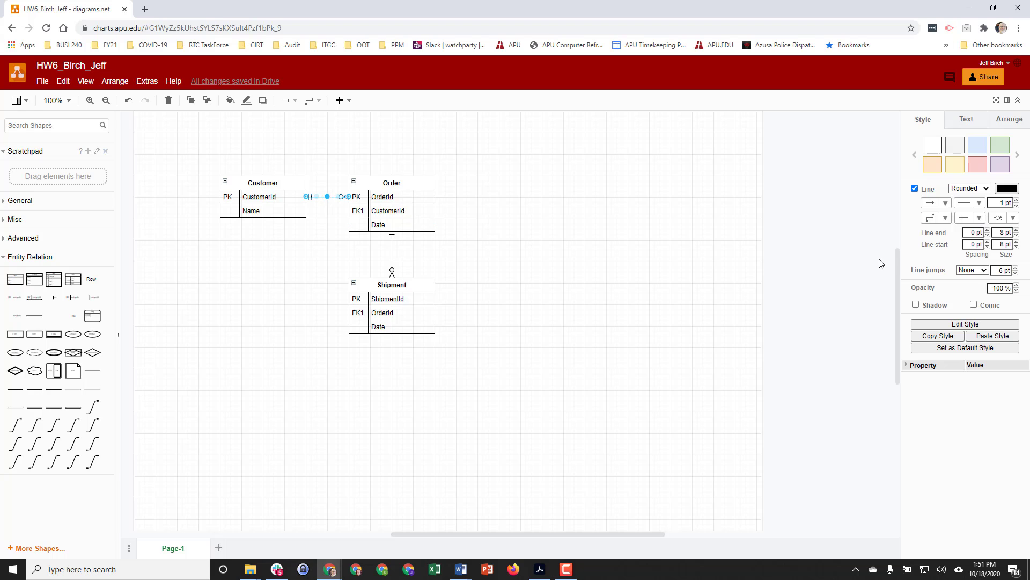
click(980, 218)
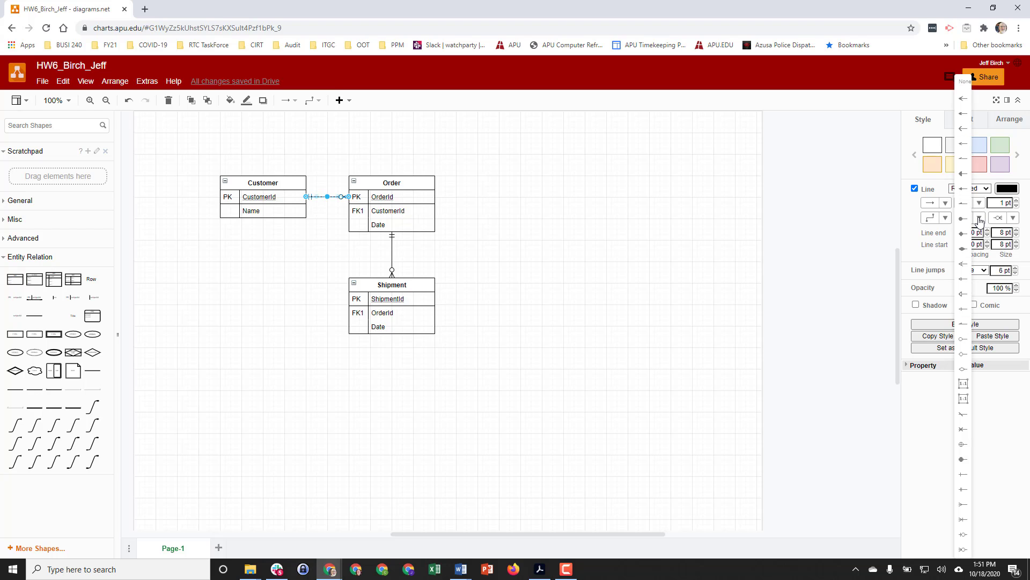
click(1012, 218)
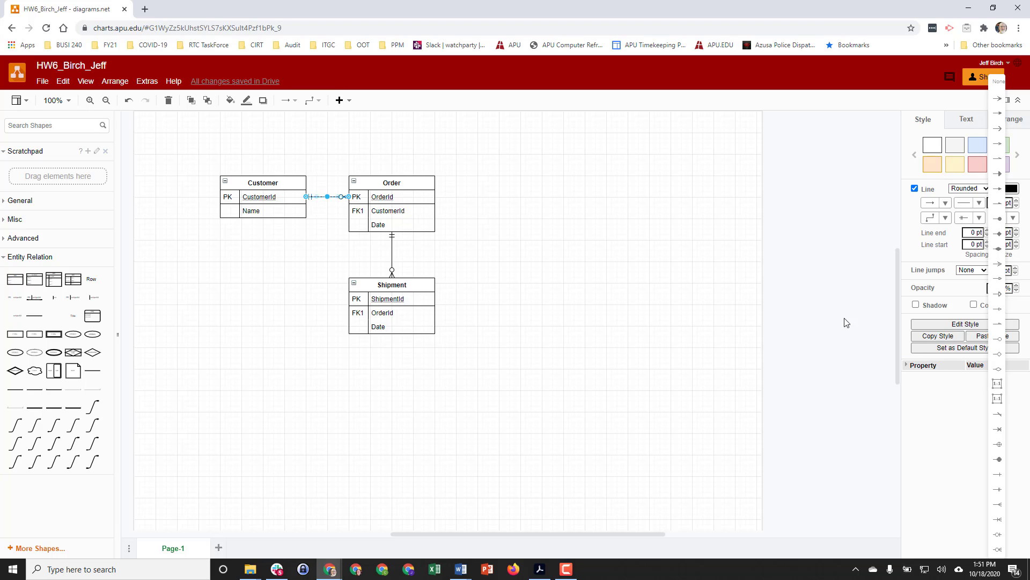
click(849, 271)
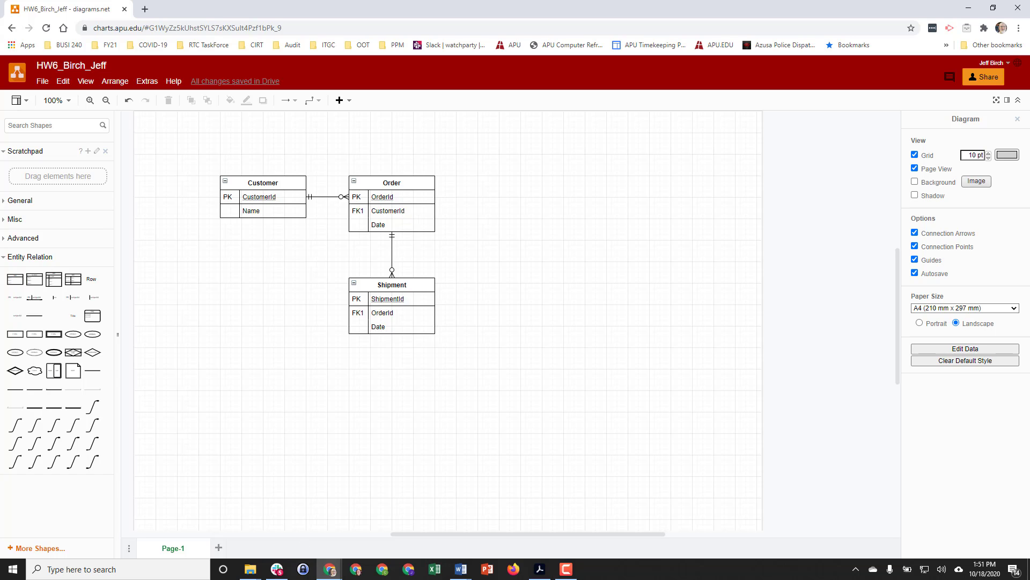
Step: Check the SportTech Events exercise in the Acrobat PDF, return to the diagram, and rename the Customer entity as Event
click(539, 569)
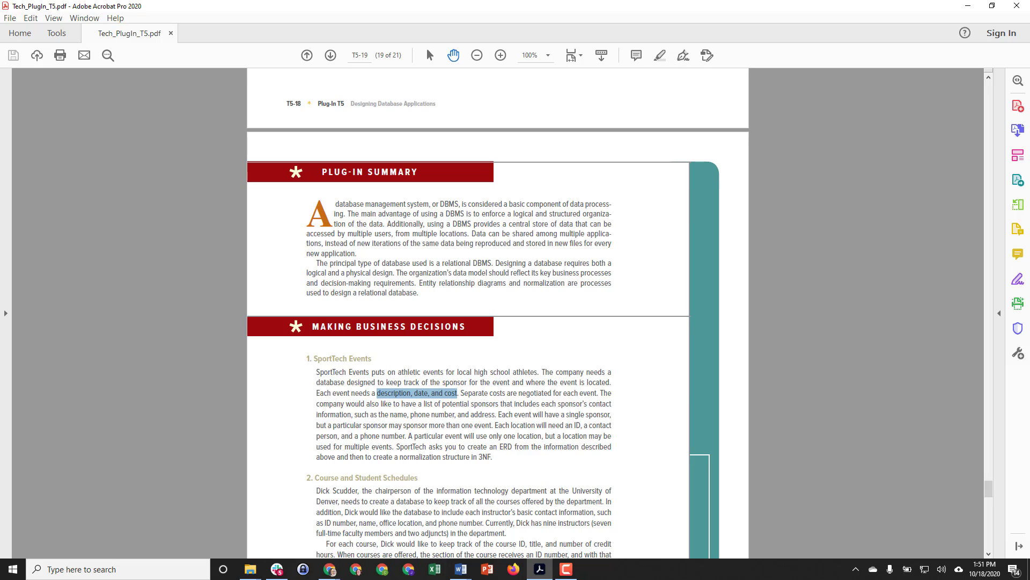
click(329, 569)
click(397, 541)
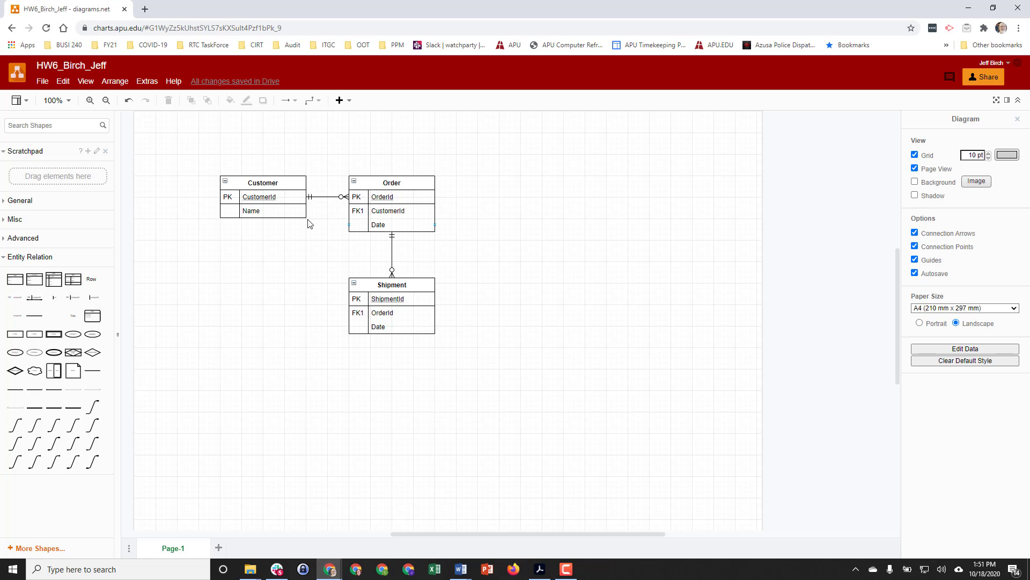
click(273, 183)
double_click(273, 183)
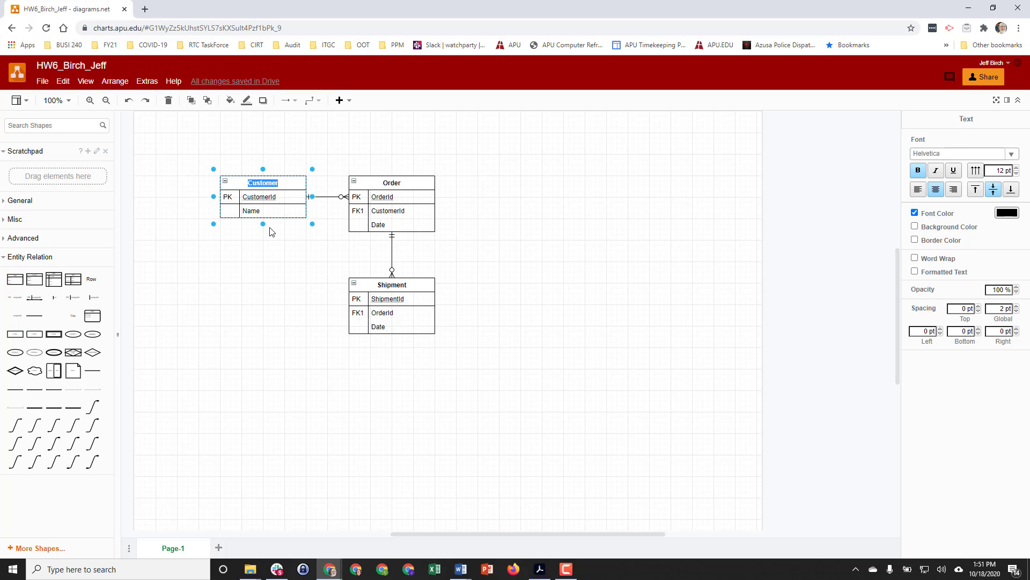
text(Event)
Step: Rename the Event entity's primary key attribute as Event_Name
double_click(271, 197)
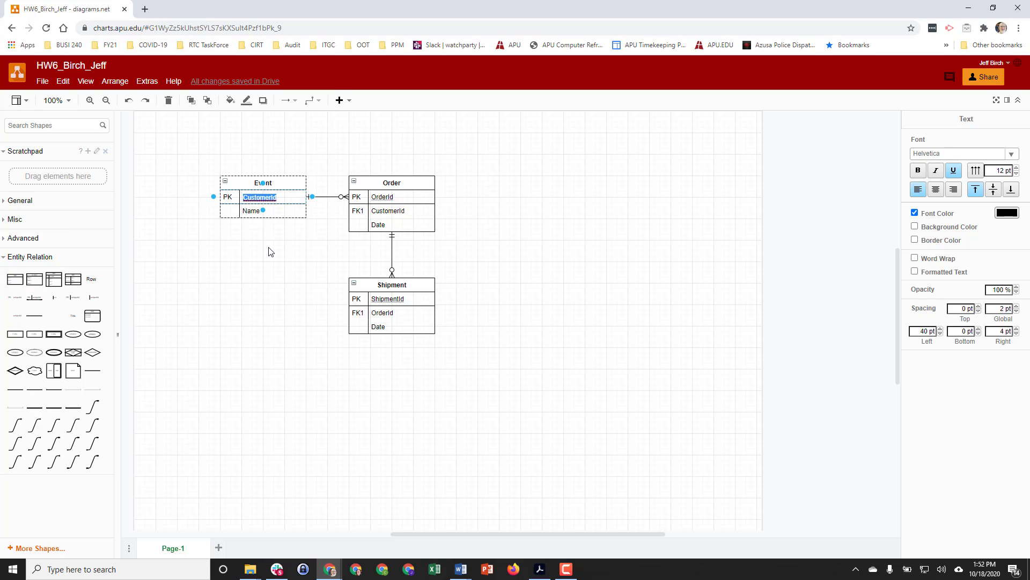
key(BackSpace)
text(Event)
key(BackSpace)
key(BackSpace)
key(BackSpace)
key(BackSpace)
click(262, 196)
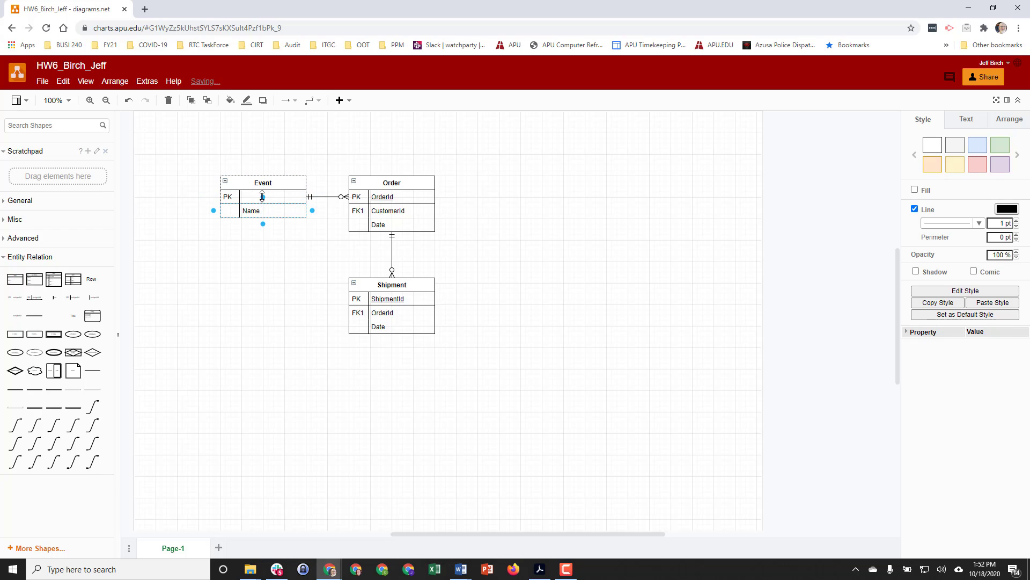
double_click(250, 196)
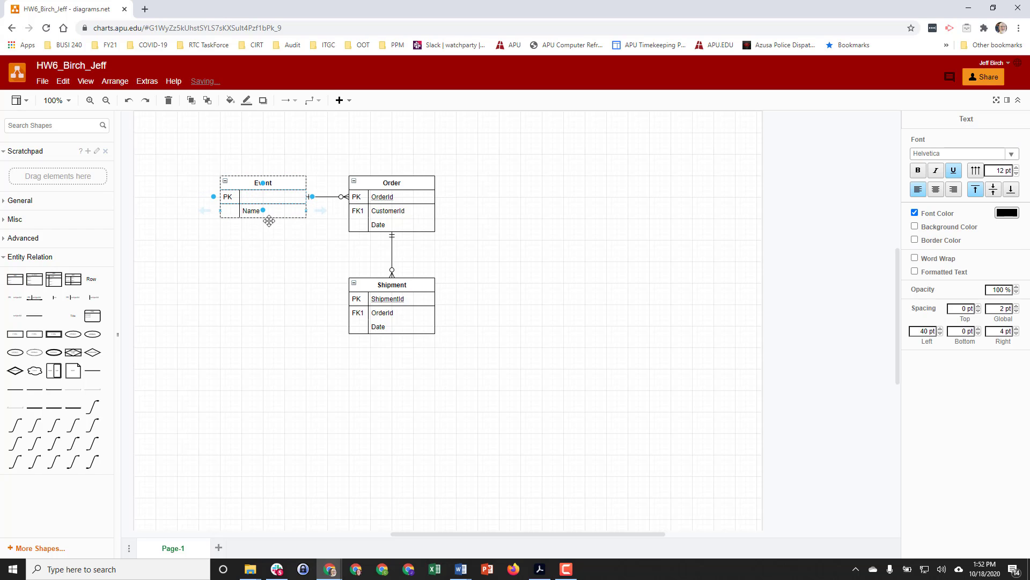
text(Event Name)
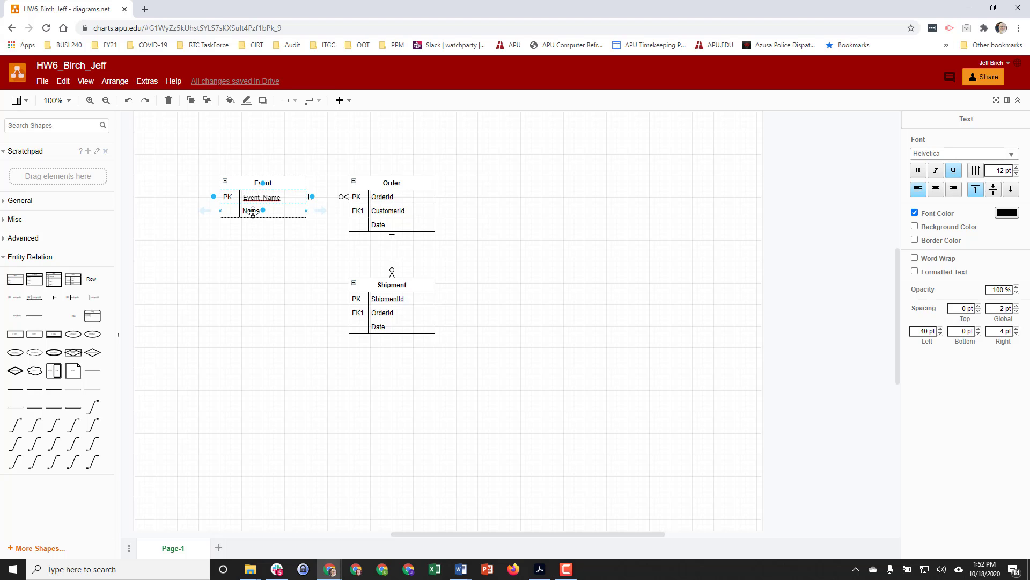
Step: Rename the Name attribute in the Event entity as Event_Description
double_click(253, 211)
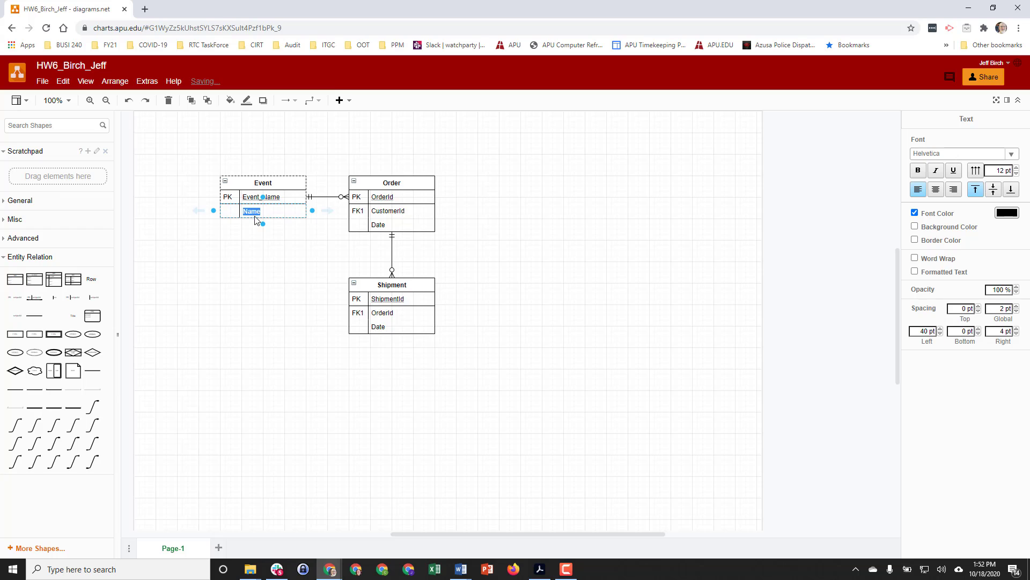
text(Event_Desc)
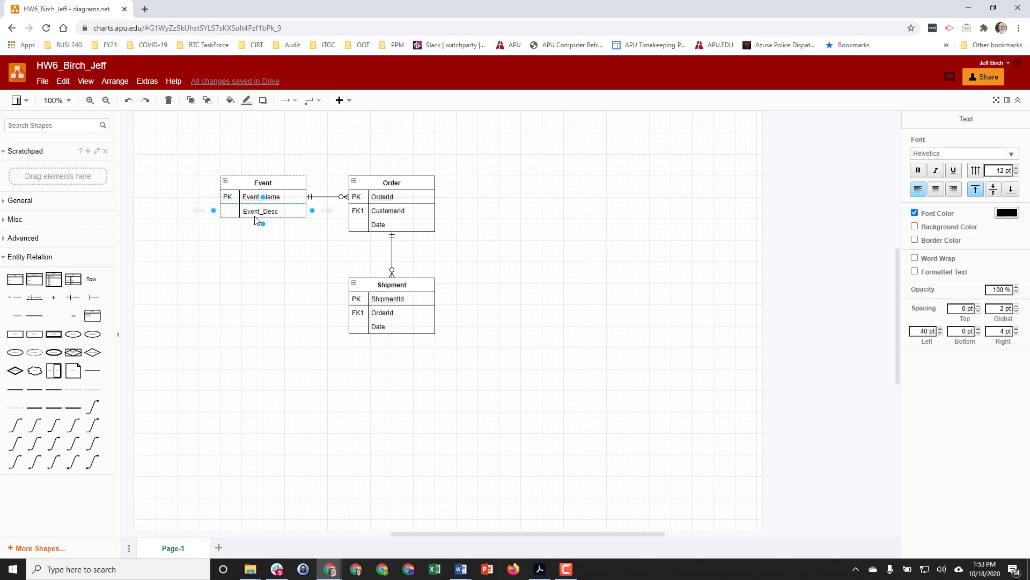
text(ription)
click(254, 240)
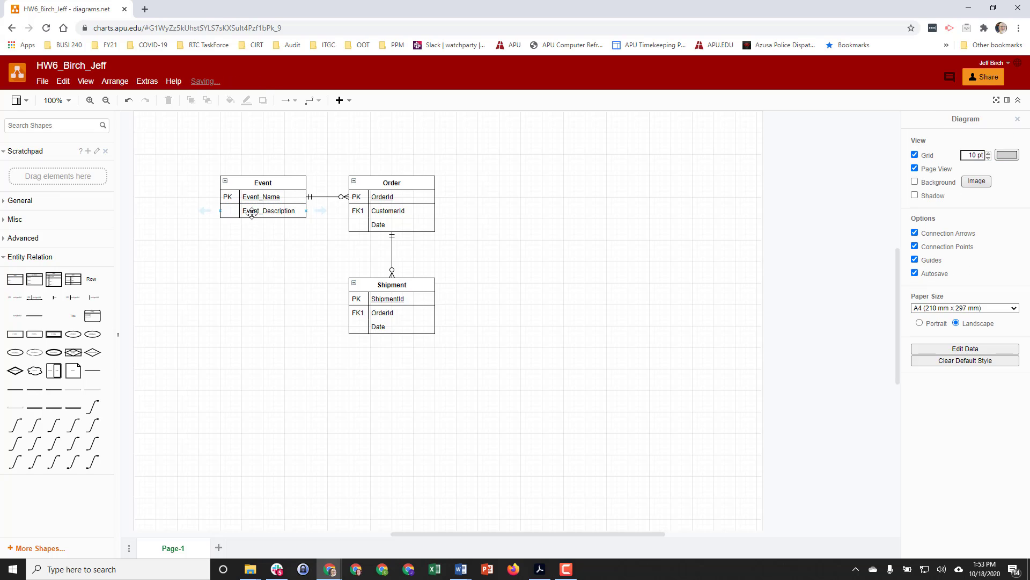
Step: Duplicate the Event_Description row in the Event entity and rename the copy as Event_Date
click(261, 212)
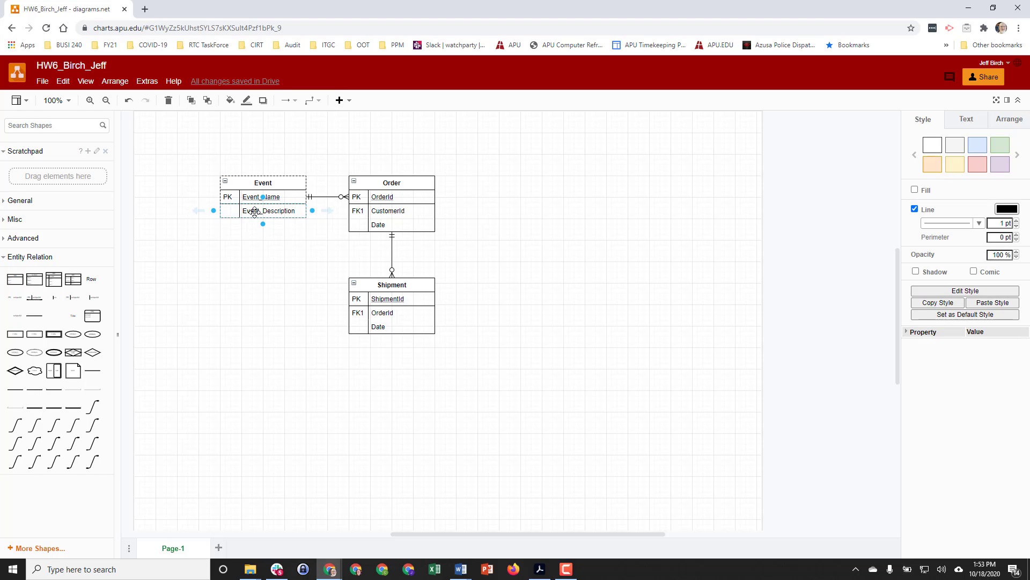
right_click(256, 212)
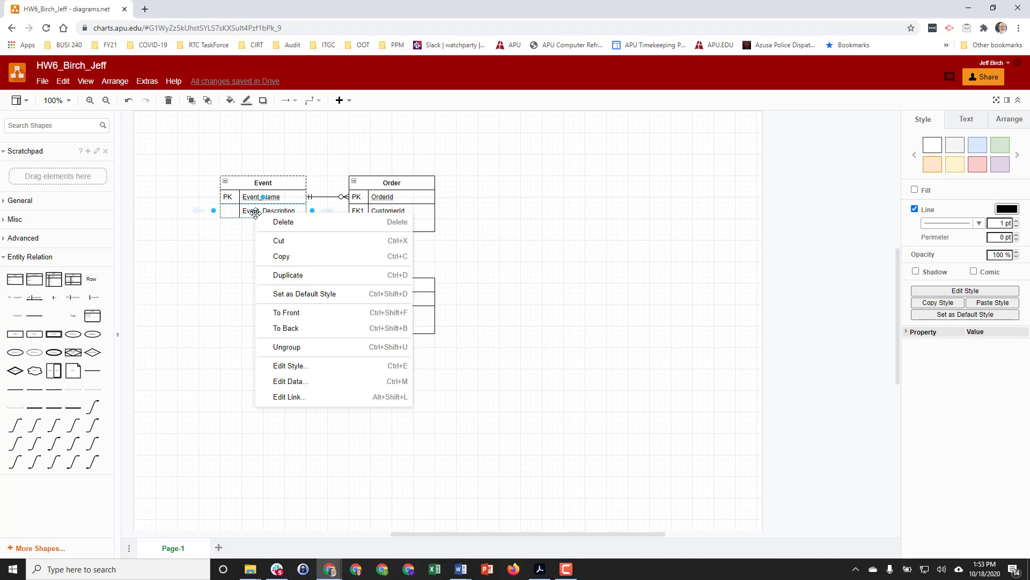
click(283, 276)
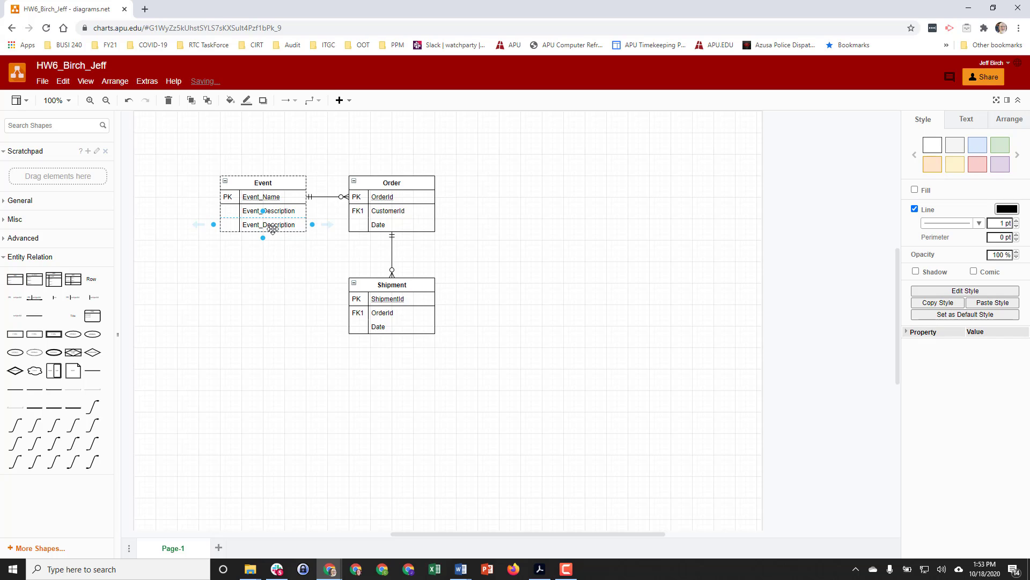
click(276, 224)
click(276, 224)
double_click(291, 226)
key(End)
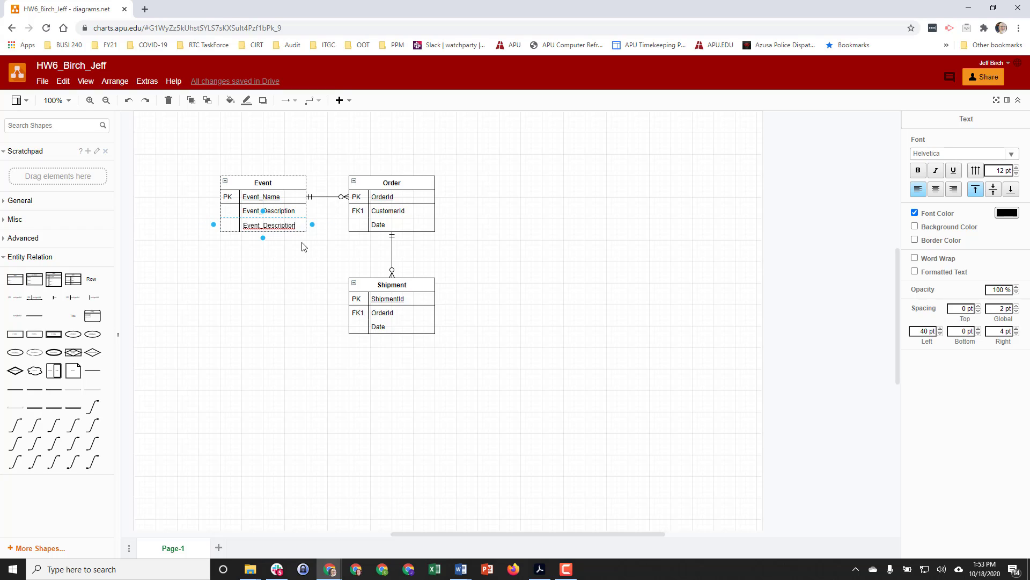
key(BackSpace)
key(BackSpace)
key(BackSpace)
Step: Duplicate the Event_Date row in the Event entity and rename the copy as Event_Cost
click(272, 226)
right_click(272, 226)
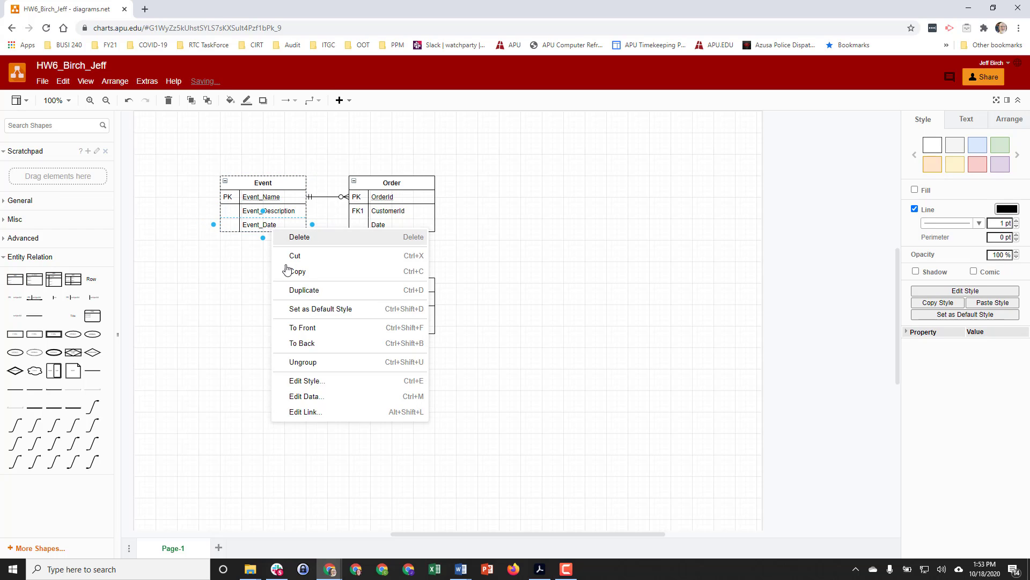
click(296, 290)
double_click(272, 240)
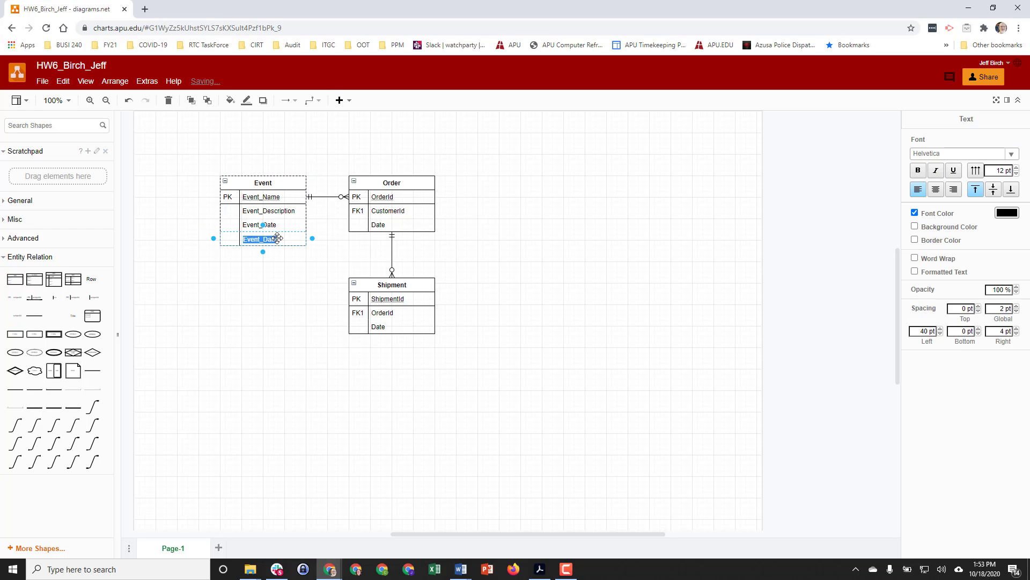
text(Event_Cost)
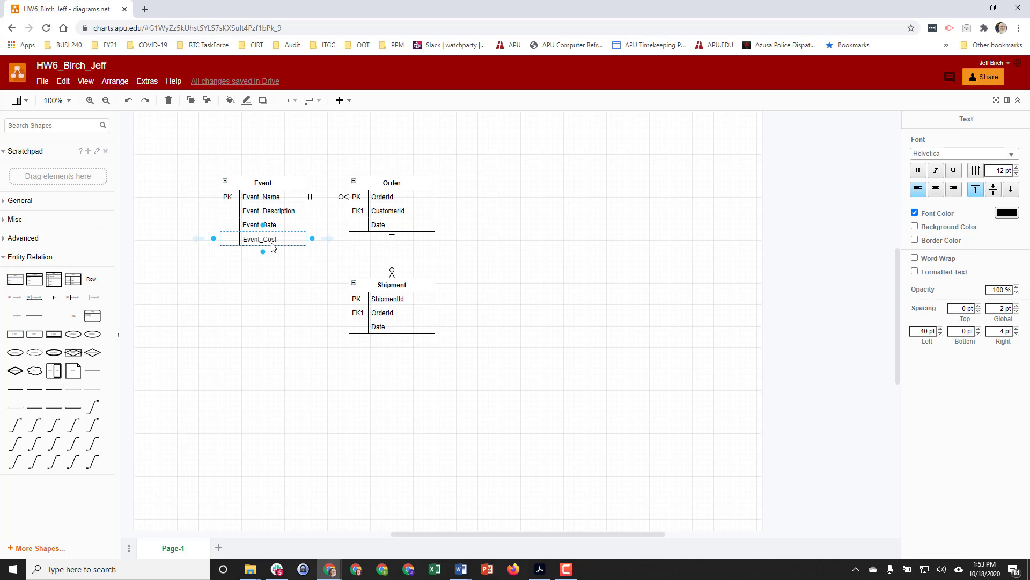
click(296, 261)
click(293, 259)
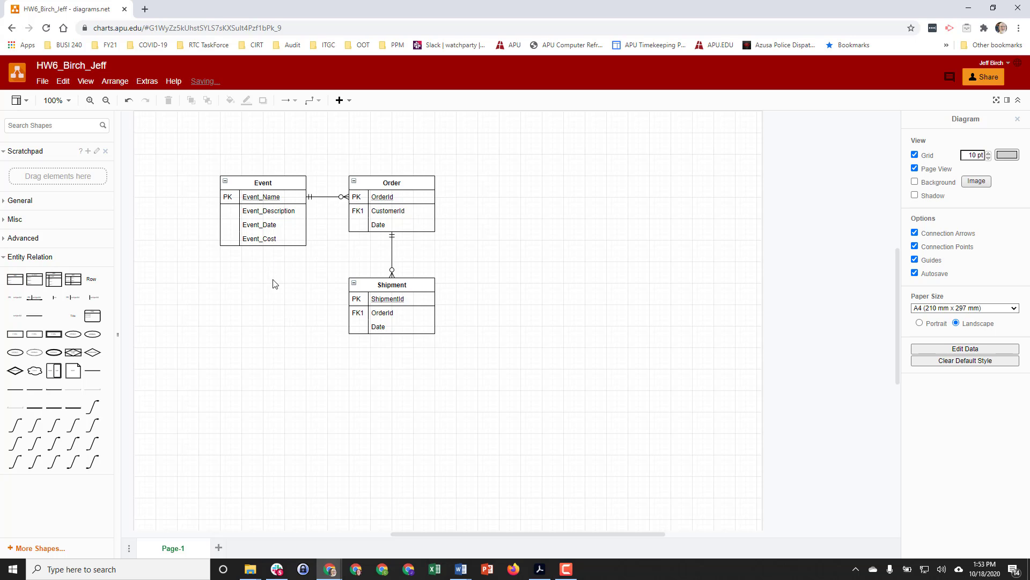
Step: Switch to the Acrobat PDF, select the wording on the sponsor's contact information in the SportTech Events exercise, and return to the diagram
click(540, 569)
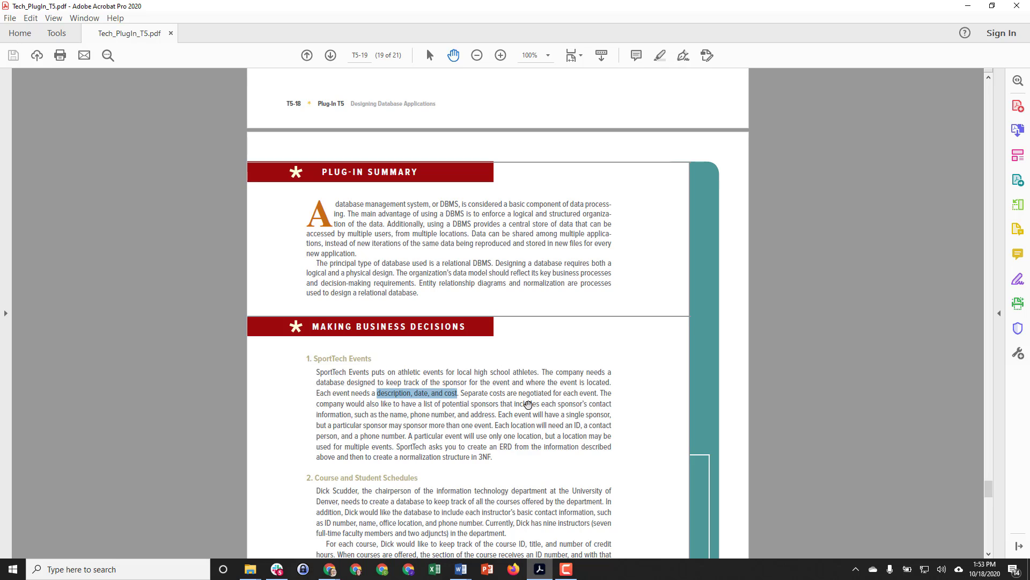
drag(558, 403, 585, 404)
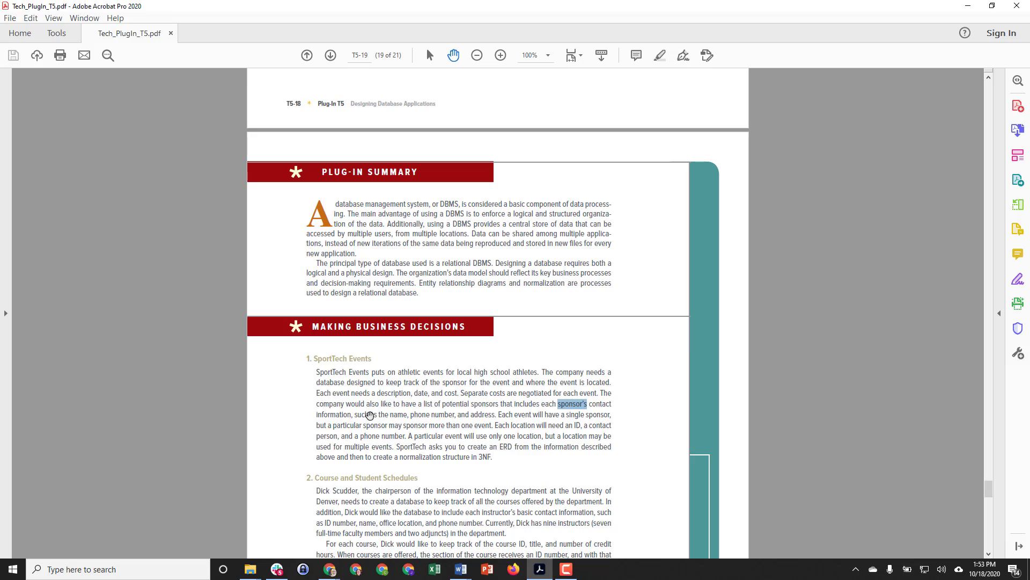
click(356, 416)
drag(355, 416, 496, 416)
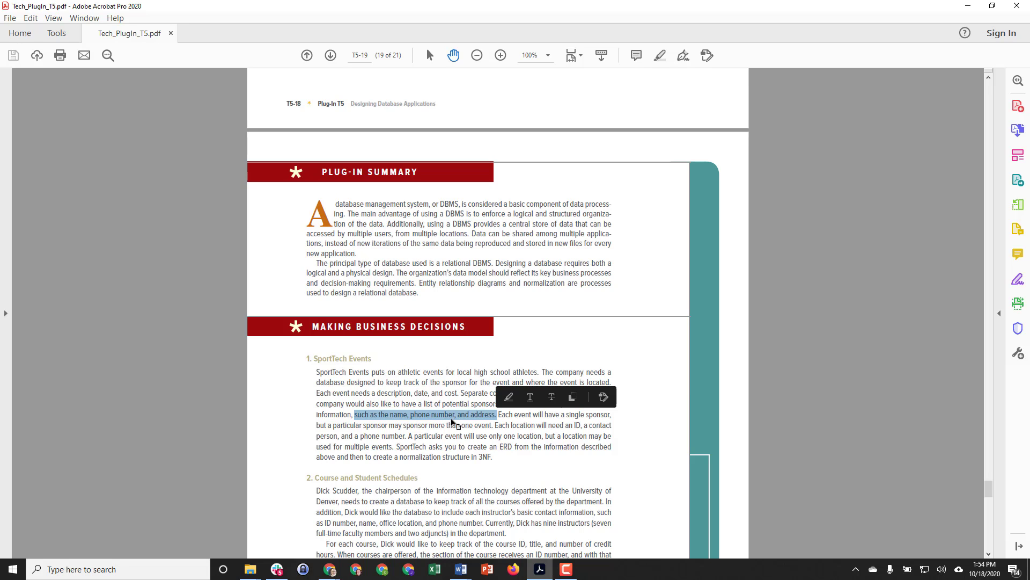
click(329, 570)
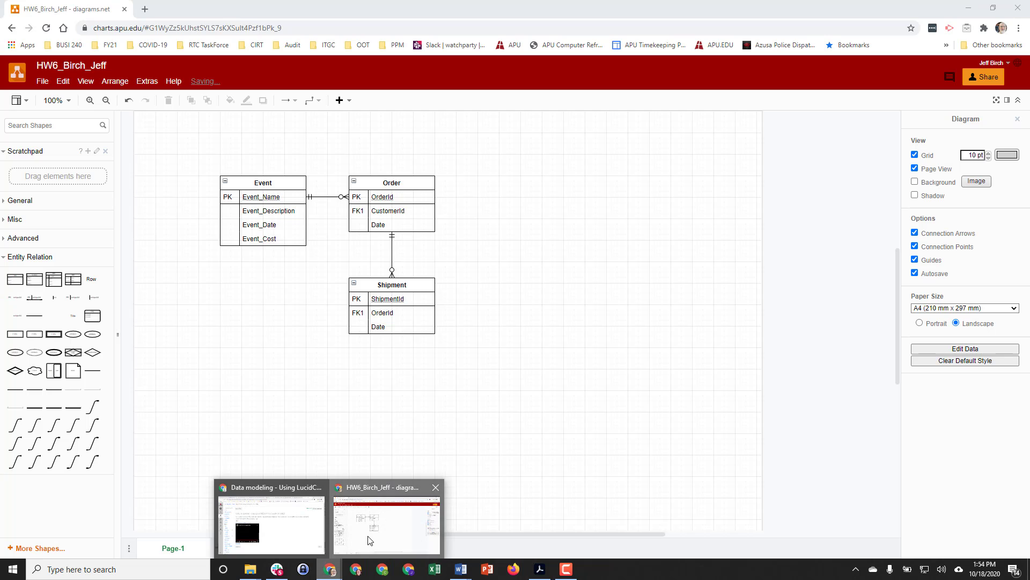
click(382, 517)
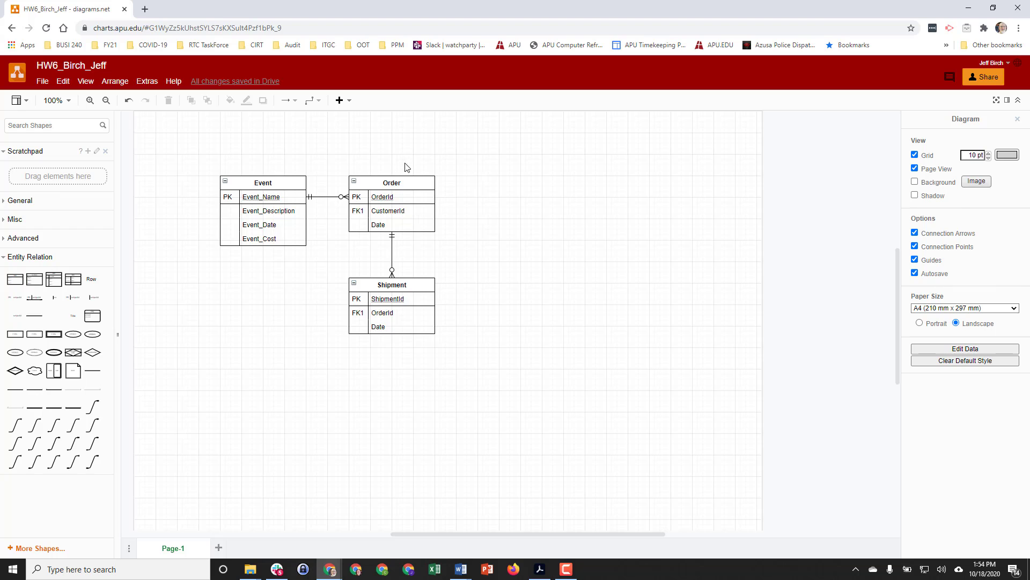
Step: Rename the Order entity as Sponsor and its primary key attribute as Sponsor_Name
double_click(398, 183)
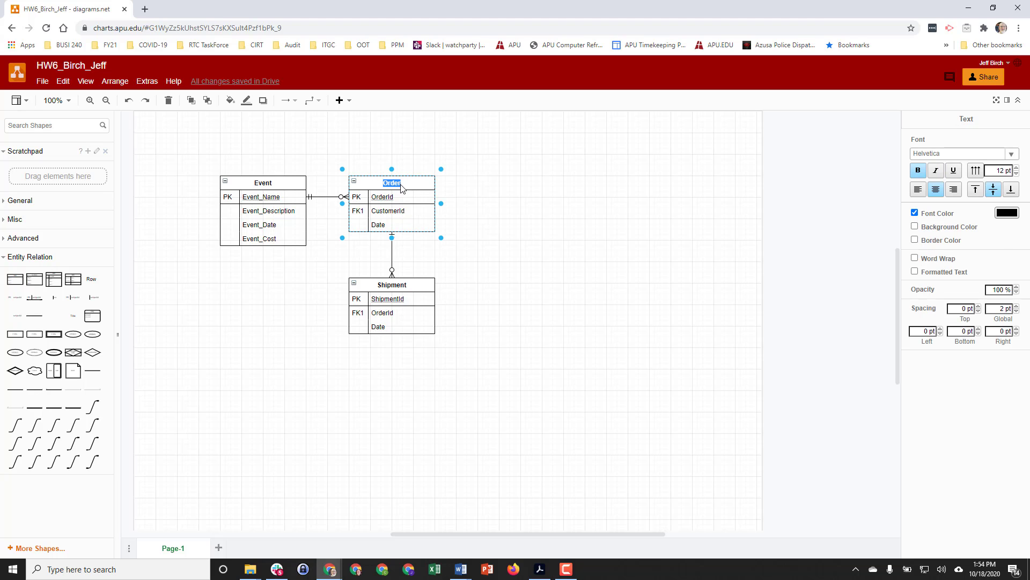
text(Sponsor)
click(386, 196)
double_click(386, 196)
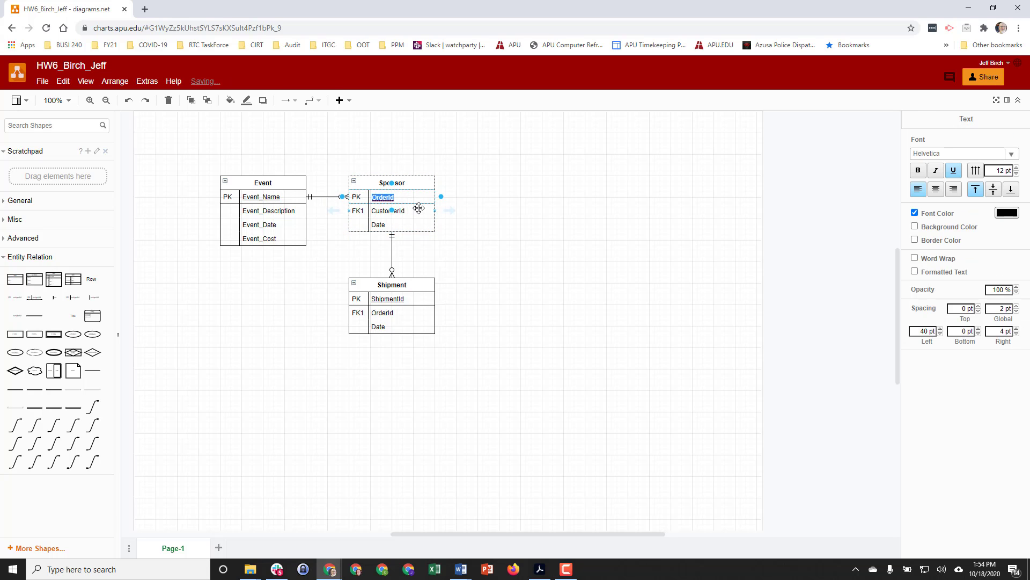
text(Sponsor_Name)
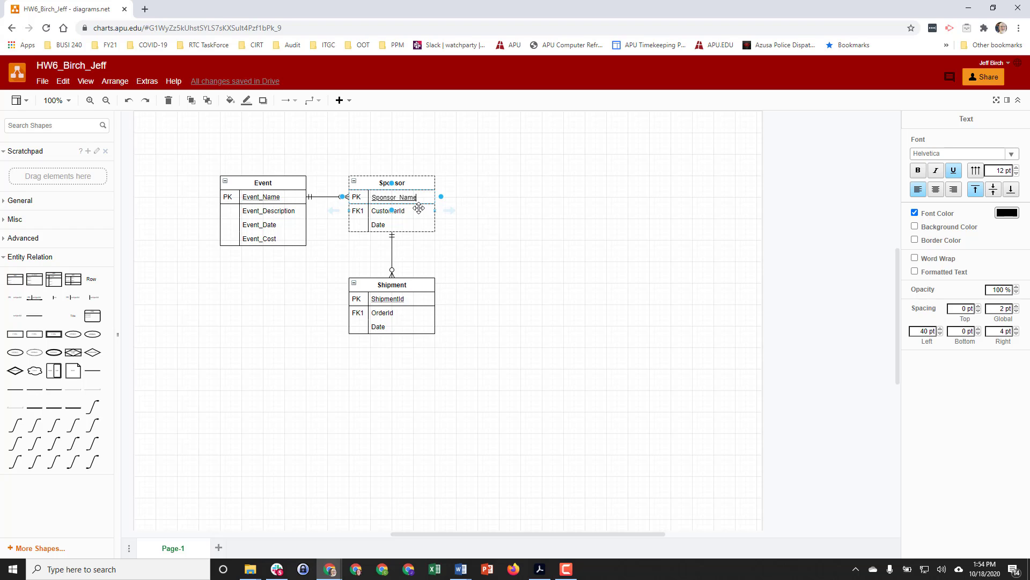
Step: Clear the FK1 label from the Sponsor entity's CustomerId row and rename that attribute as Contact_Address
double_click(361, 218)
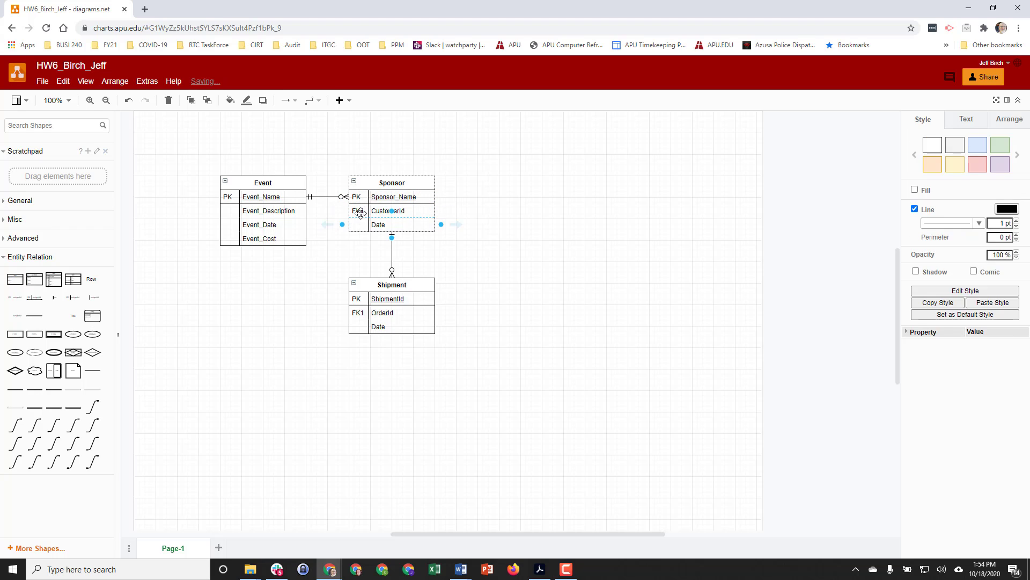
click(361, 210)
double_click(364, 211)
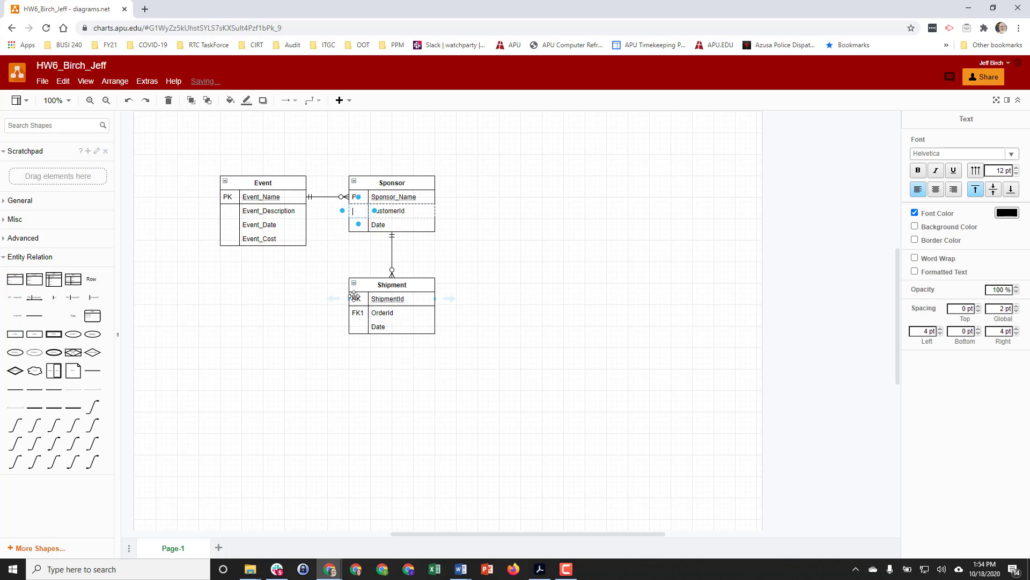
double_click(403, 210)
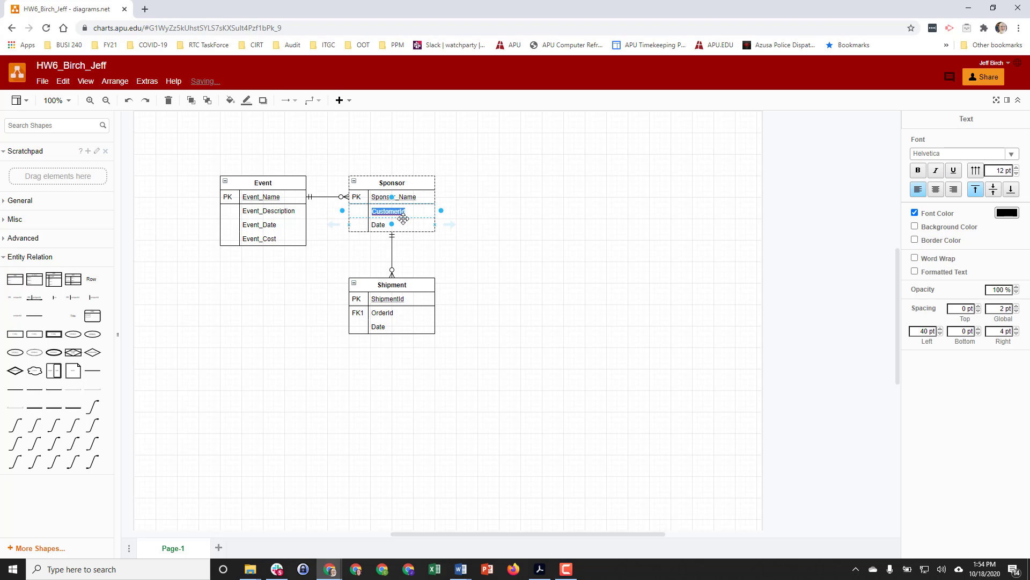
text(Contact_Addre)
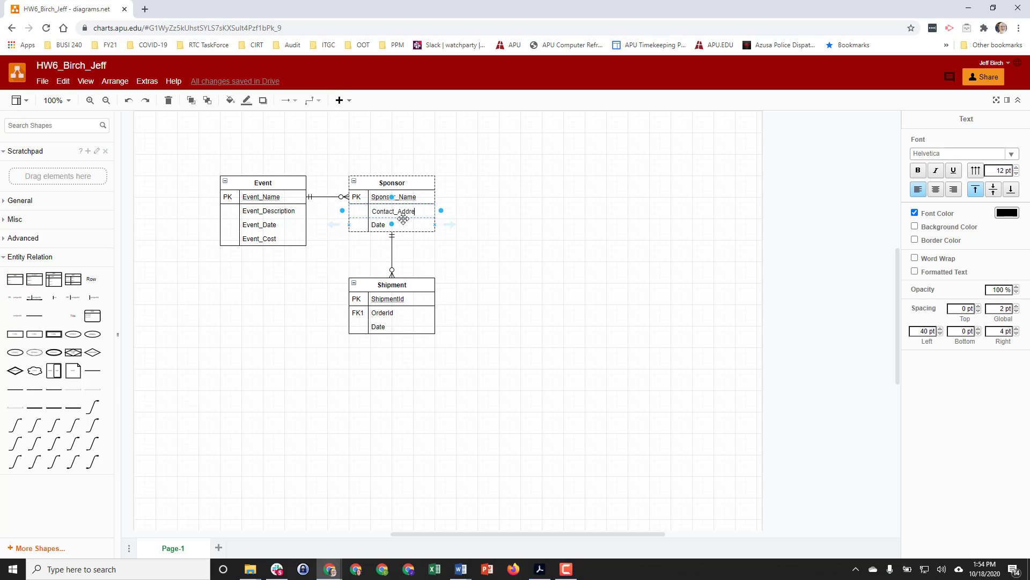
text(ss)
Step: Rename the Date attribute in the Sponsor entity as Contact Phone
double_click(379, 226)
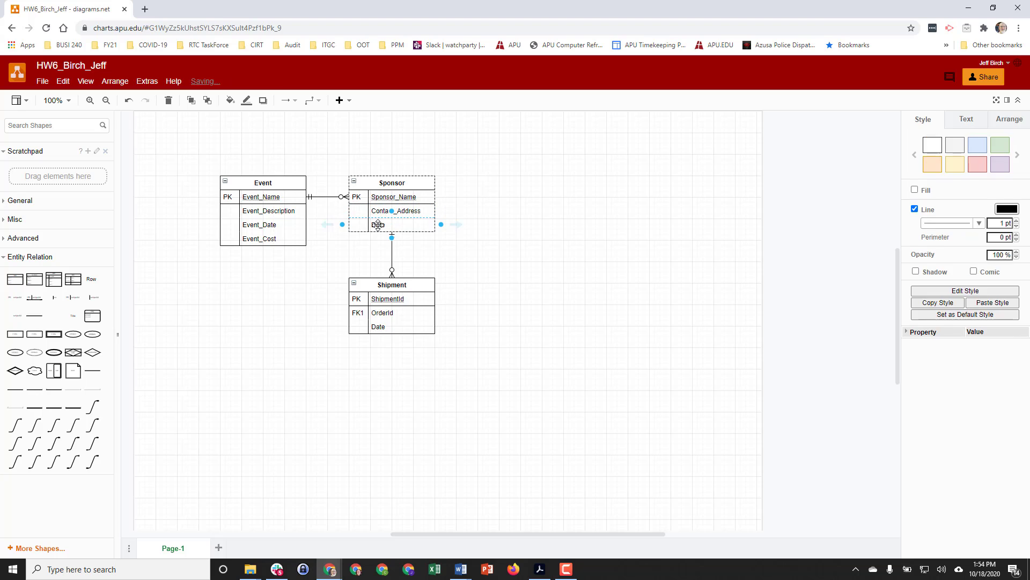
text(Contact P)
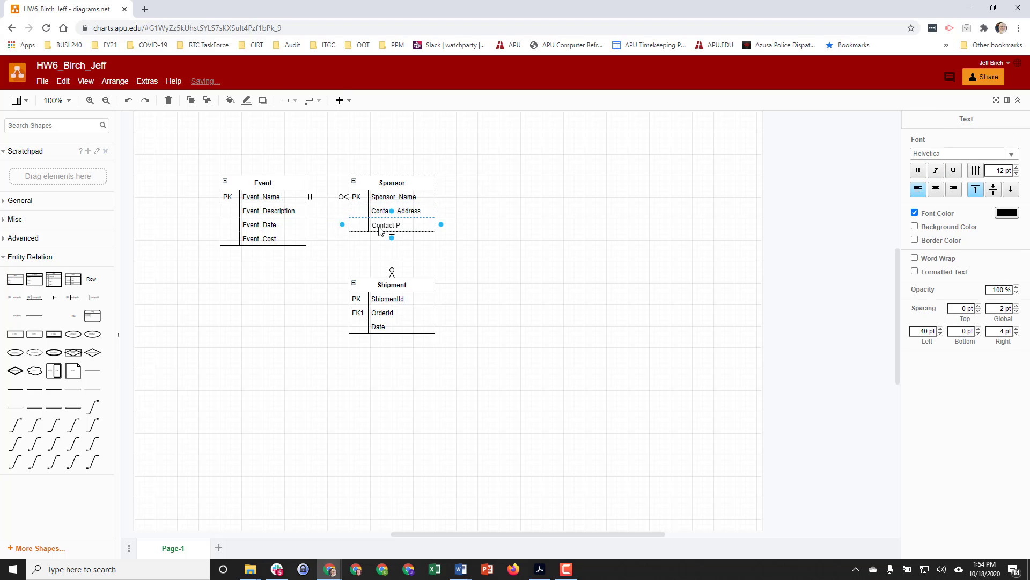
text(hone)
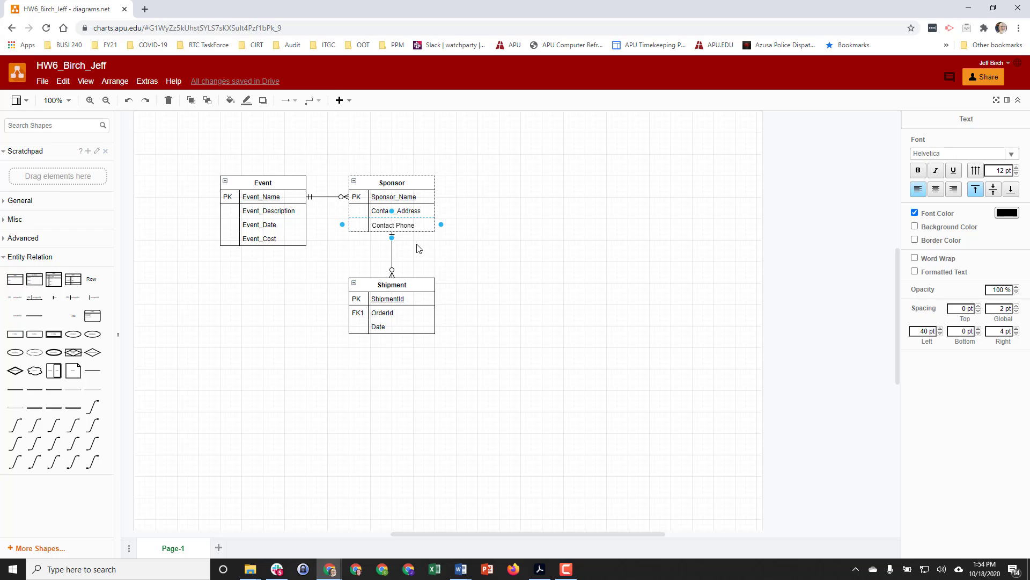
click(452, 221)
Step: Duplicate the Contact Phone attribute row in the Sponsor entity
click(409, 222)
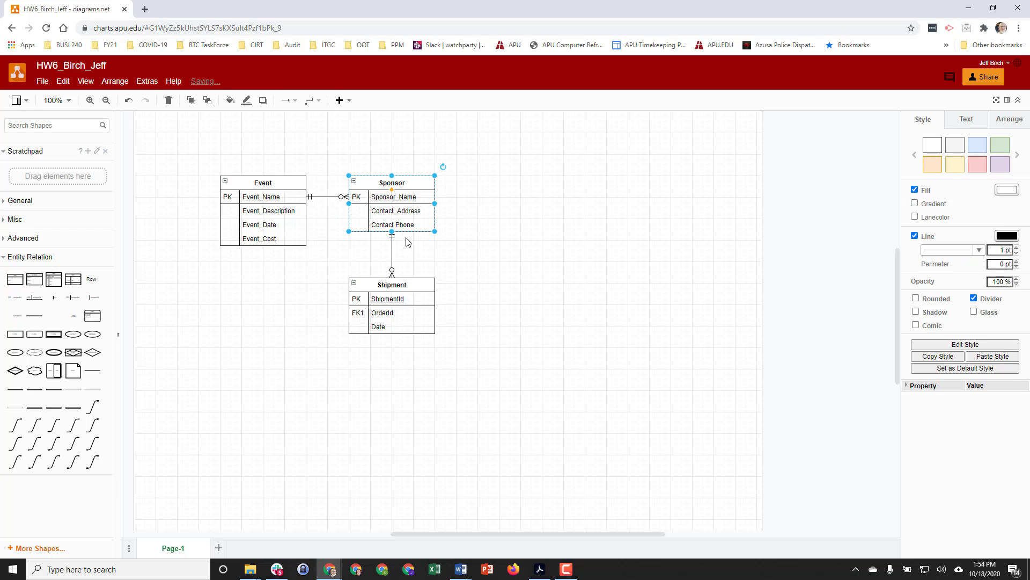
right_click(407, 225)
click(406, 226)
click(404, 226)
right_click(404, 226)
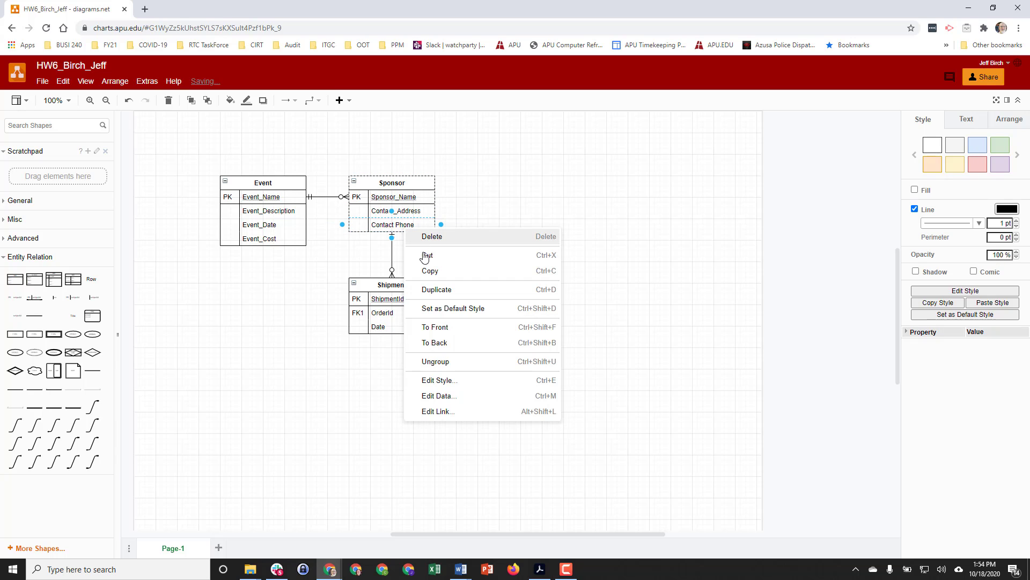
click(424, 287)
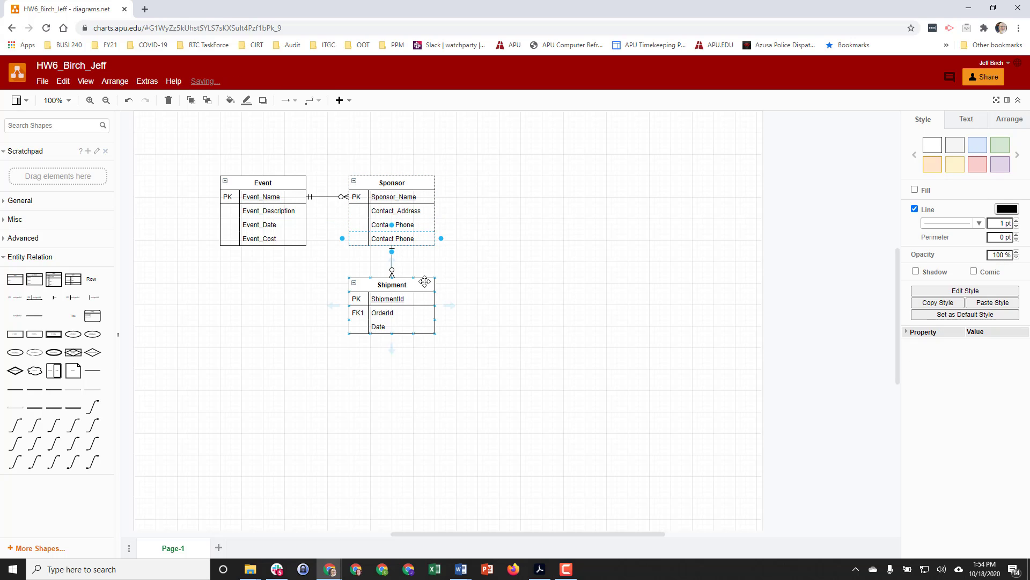
Step: Rename the duplicated Sponsor attribute as Contact_Job_Title and move the Shipment entity farther down to free space beneath Sponsor
double_click(397, 239)
key(End)
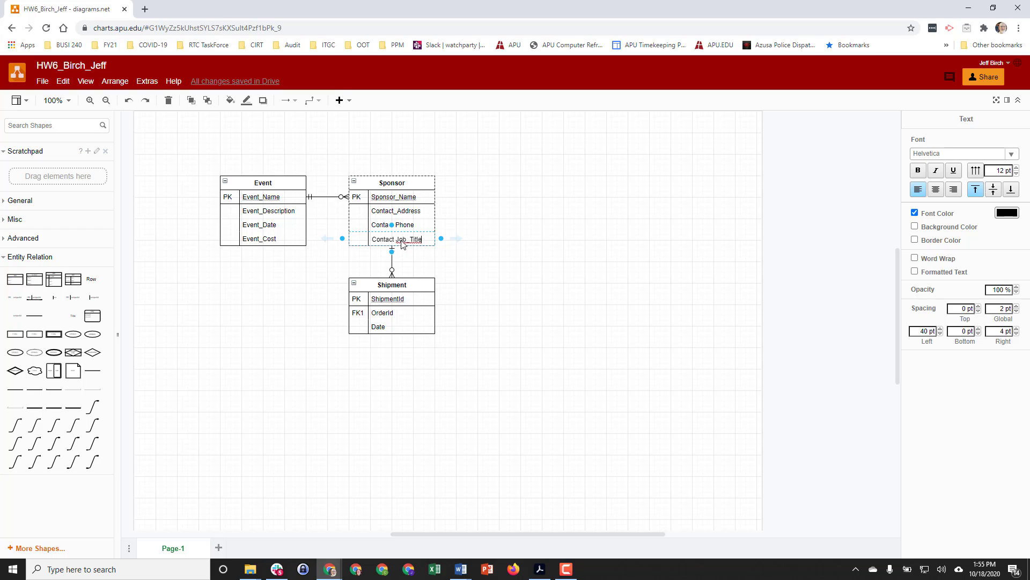
click(422, 267)
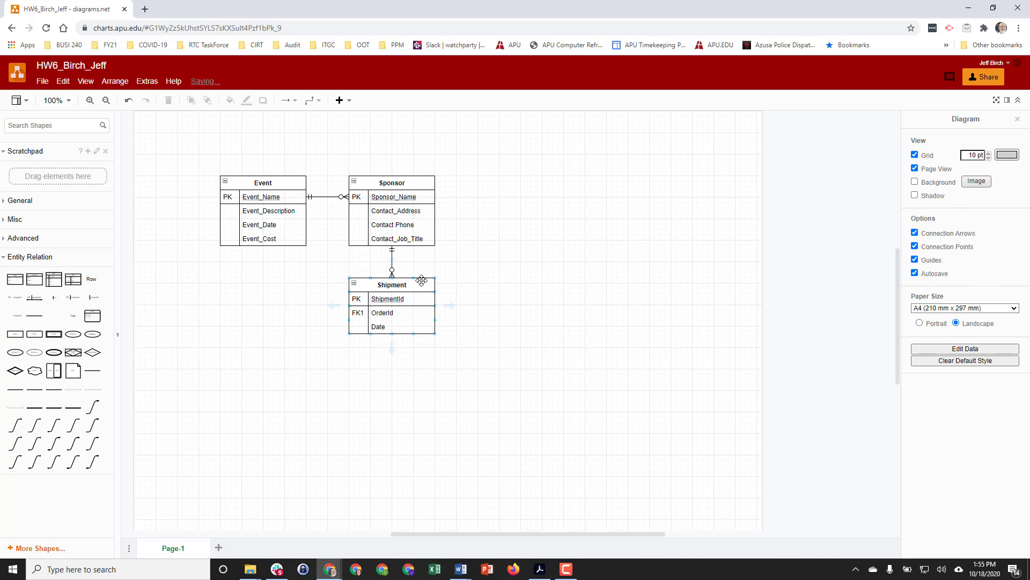
drag(422, 278, 423, 380)
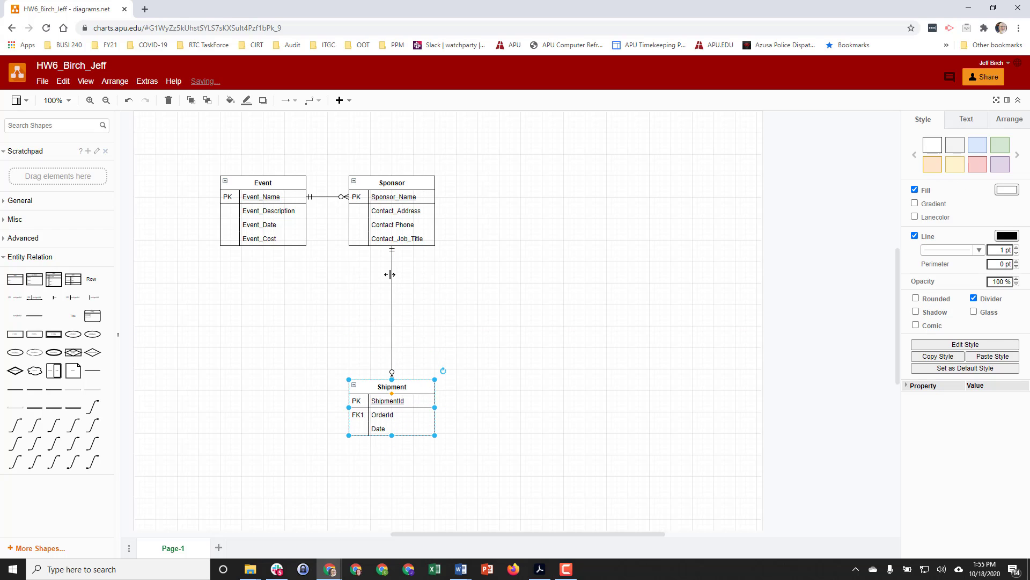
click(410, 240)
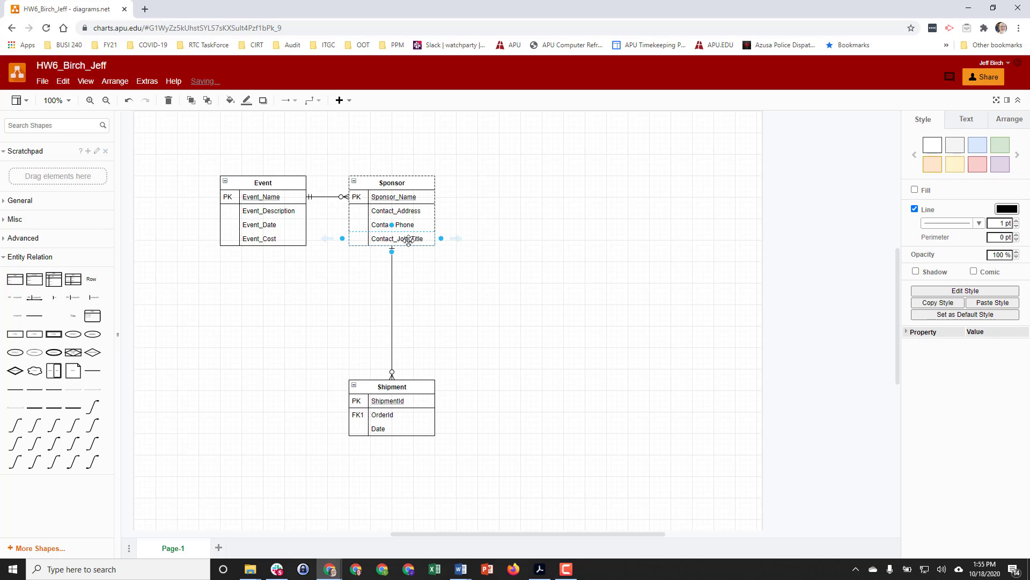
right_click(409, 240)
click(427, 304)
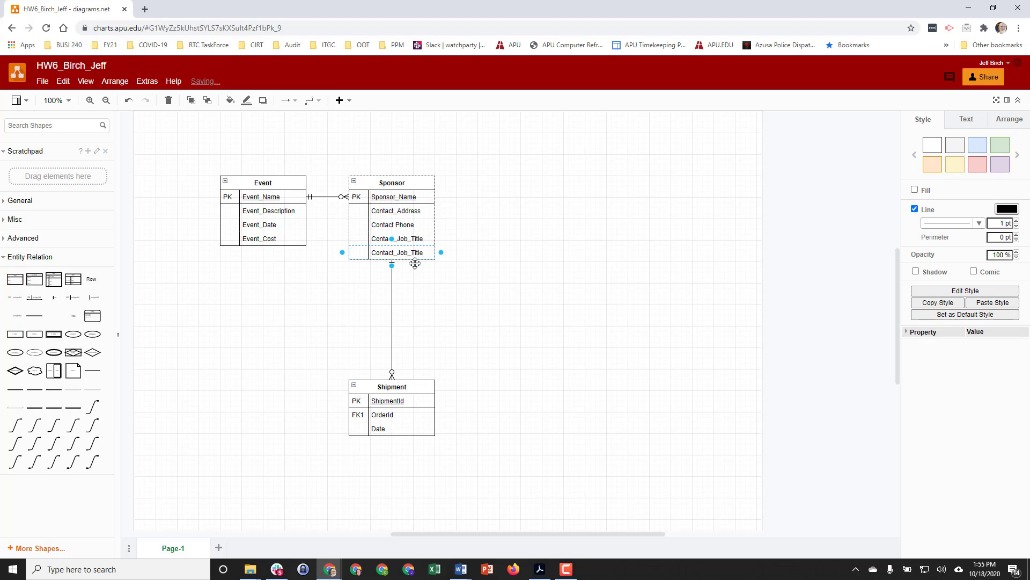
key(ctrl+z)
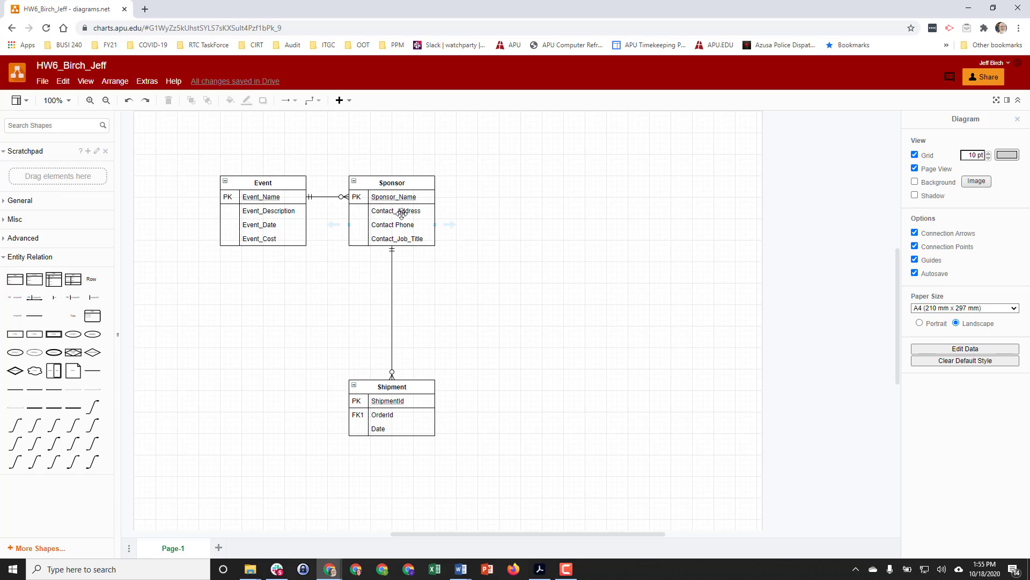
Step: Duplicate the Contact_Job_Title attribute row in the Sponsor entity and rename the copy as Contact_Name
click(400, 239)
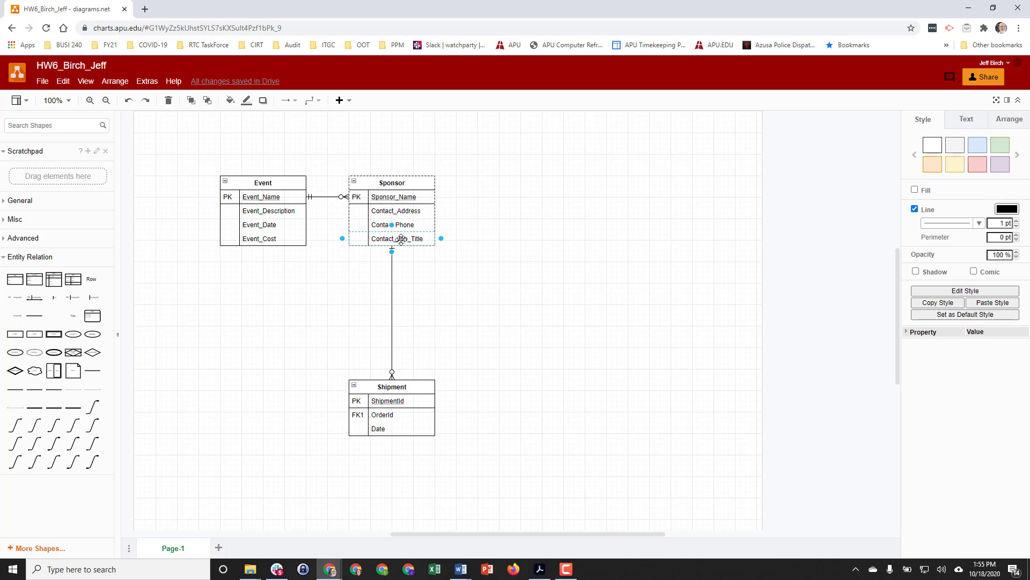
right_click(401, 239)
click(430, 302)
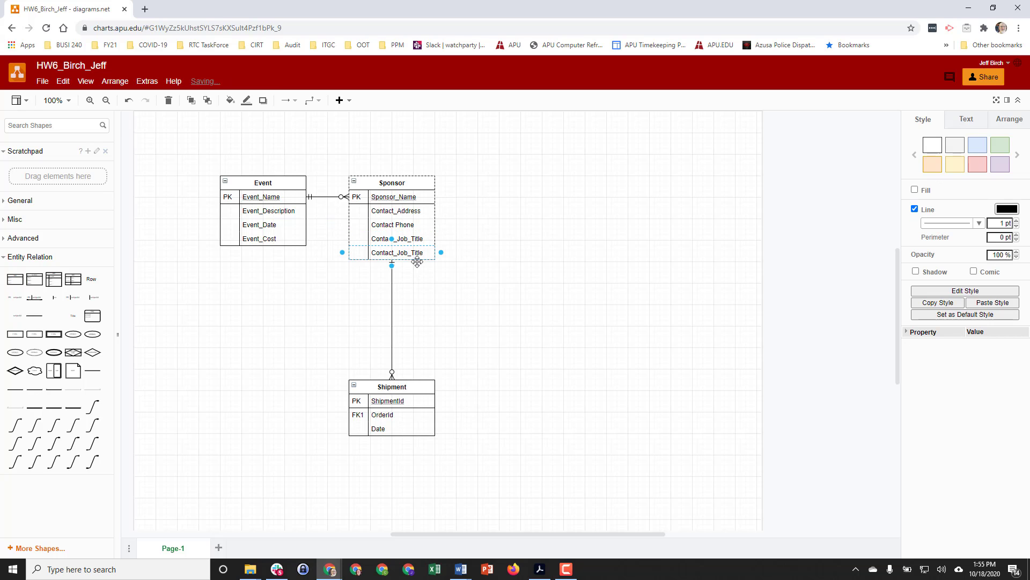
click(390, 253)
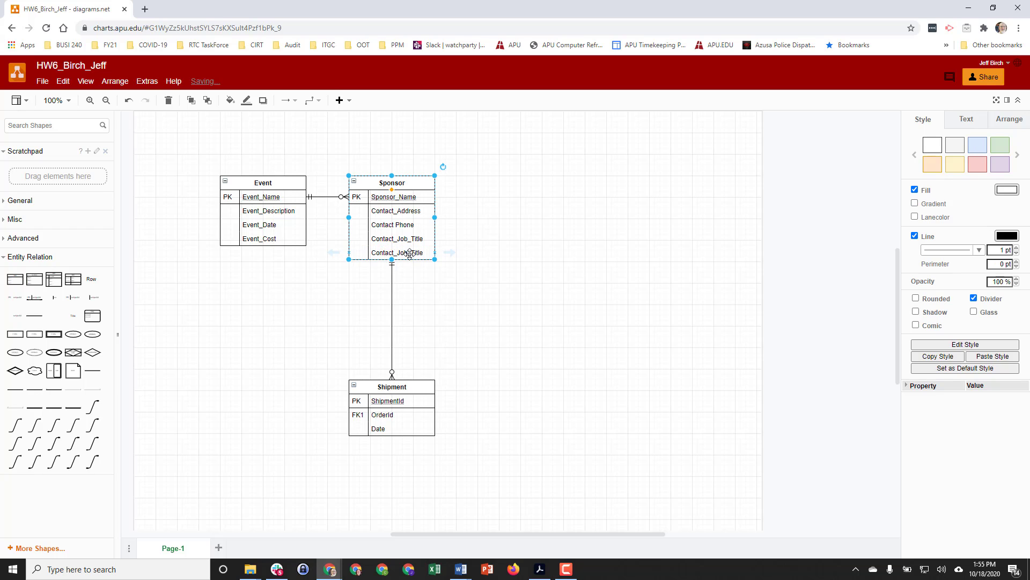
double_click(410, 253)
key(End)
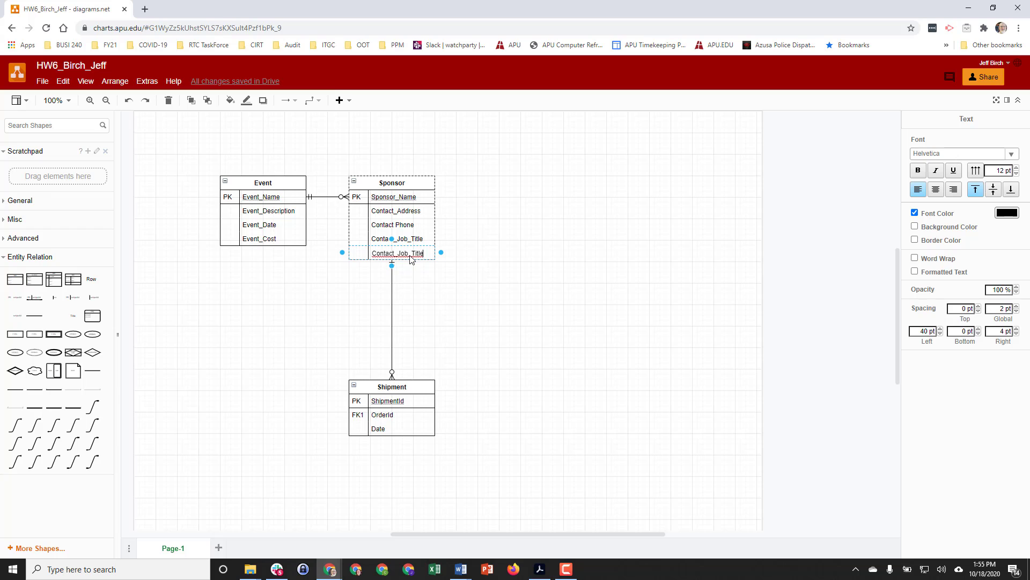
key(BackSpace)
key(BackSpace)
click(339, 271)
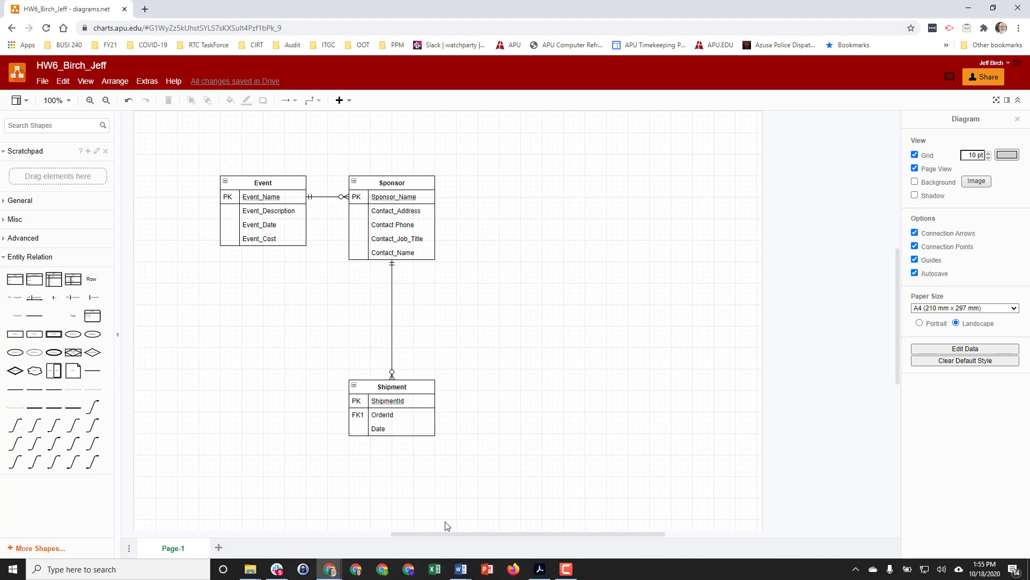
Step: Switch to the Acrobat PDF, select the words "potential sponsors" in the SportTech Events exercise, and return to the diagram
click(540, 569)
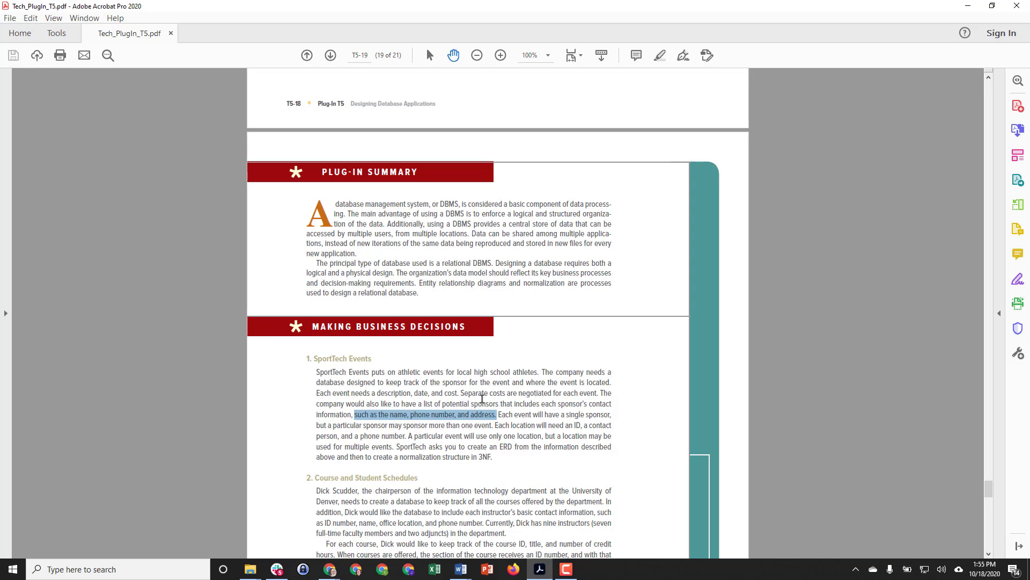
drag(442, 405, 484, 411)
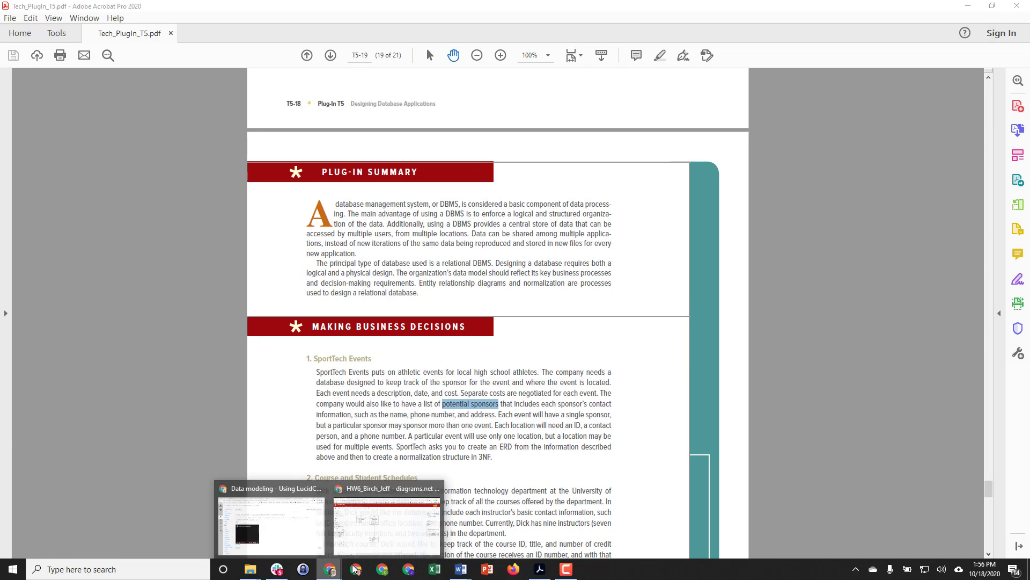
click(387, 539)
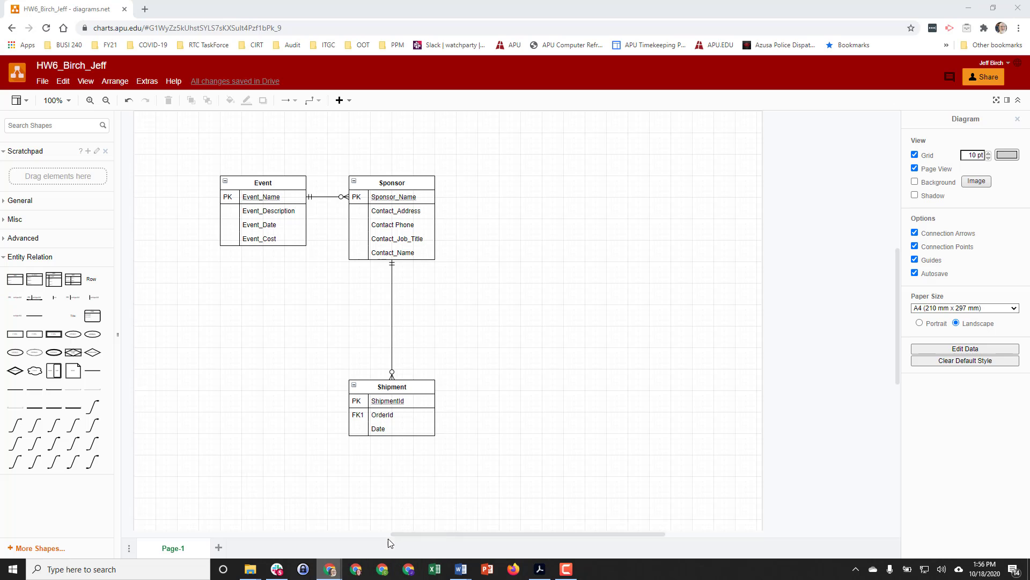
Step: Duplicate the Sponsor entity and move the original to the right of the copy, level with the Event entity
click(438, 226)
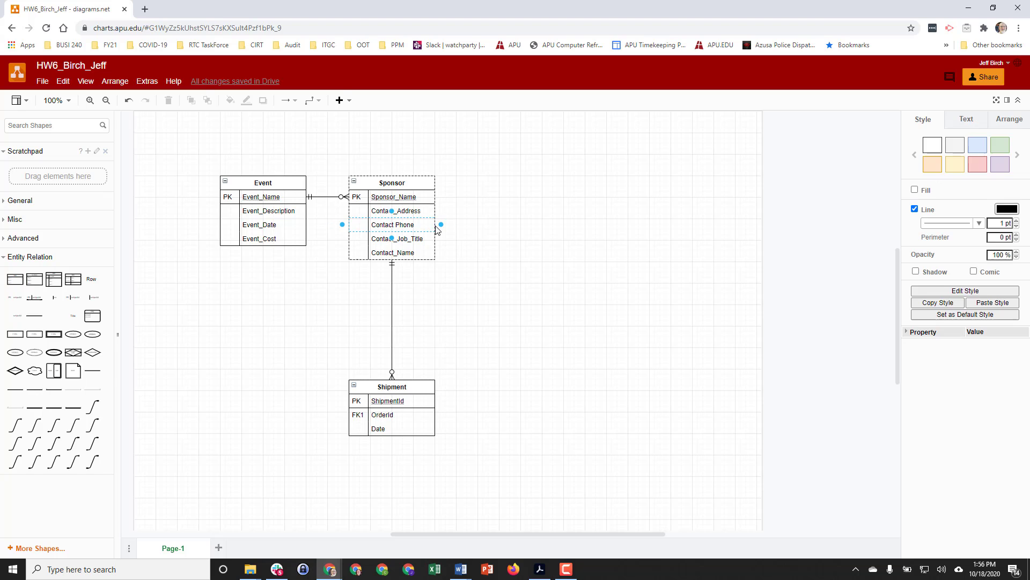
click(433, 177)
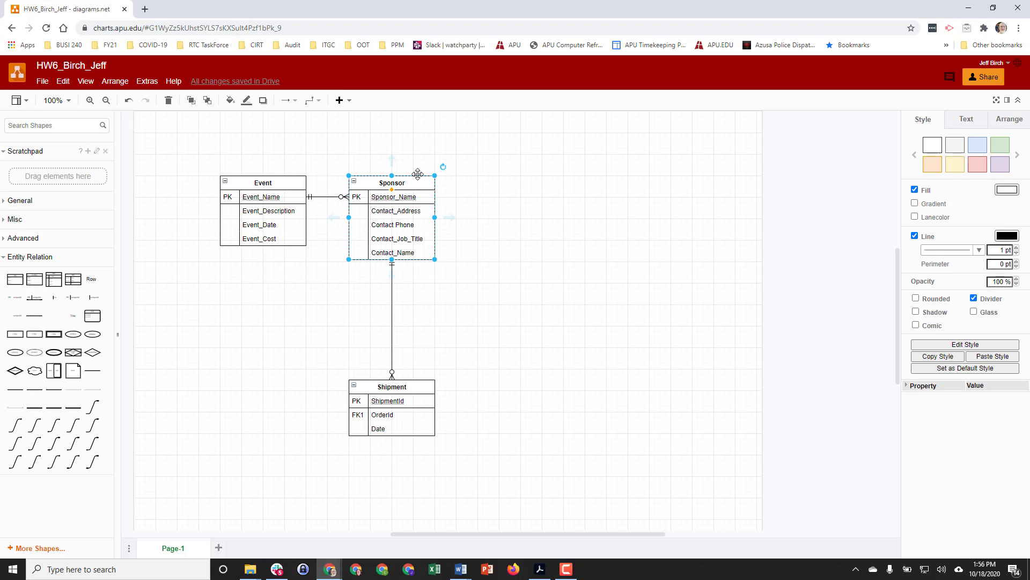
right_click(418, 175)
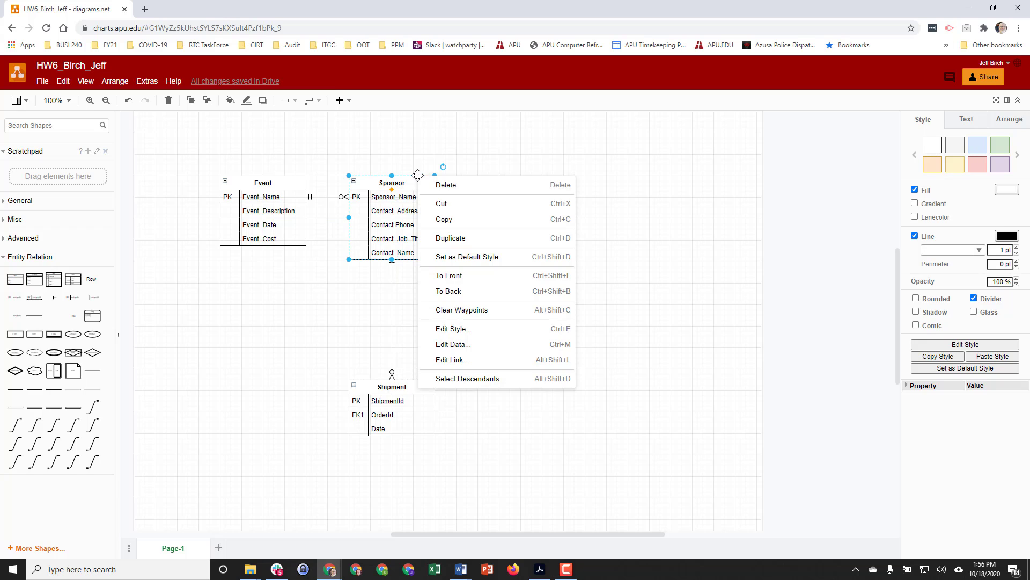
click(464, 239)
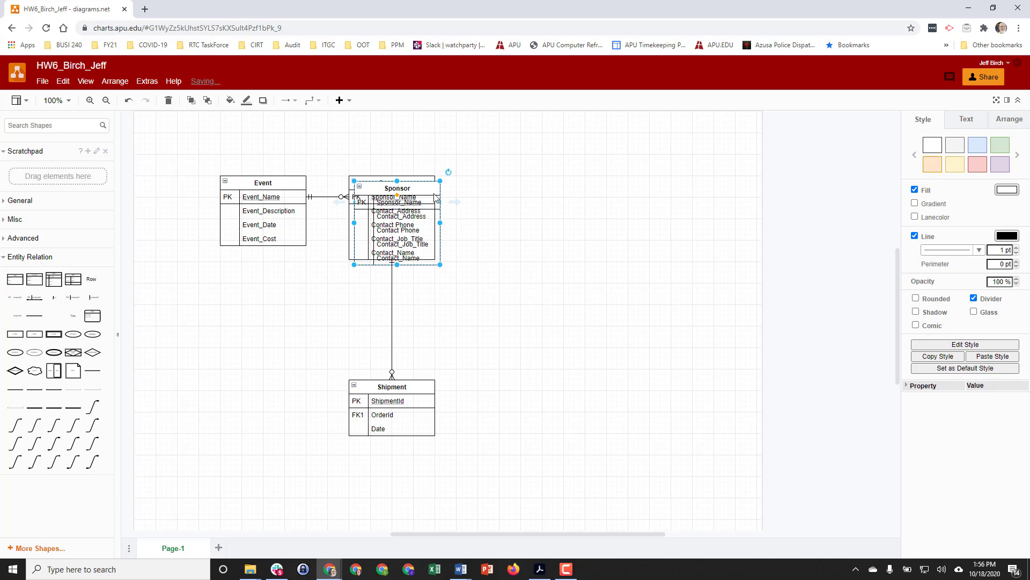
drag(423, 178, 580, 181)
Step: Delete the connectors linking the right-hand Sponsor entity to the Shipment and Event entities
click(473, 218)
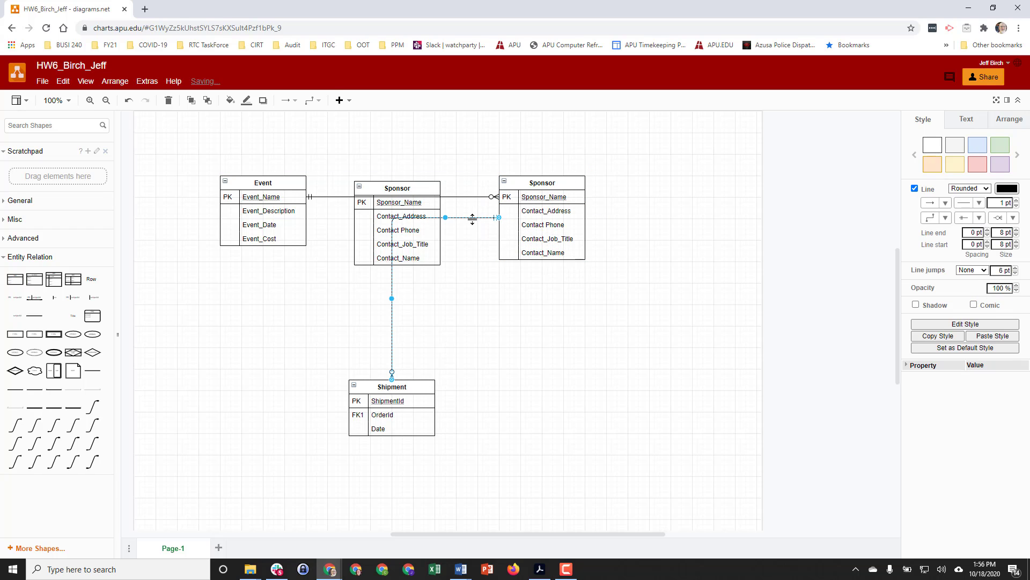
key(Delete)
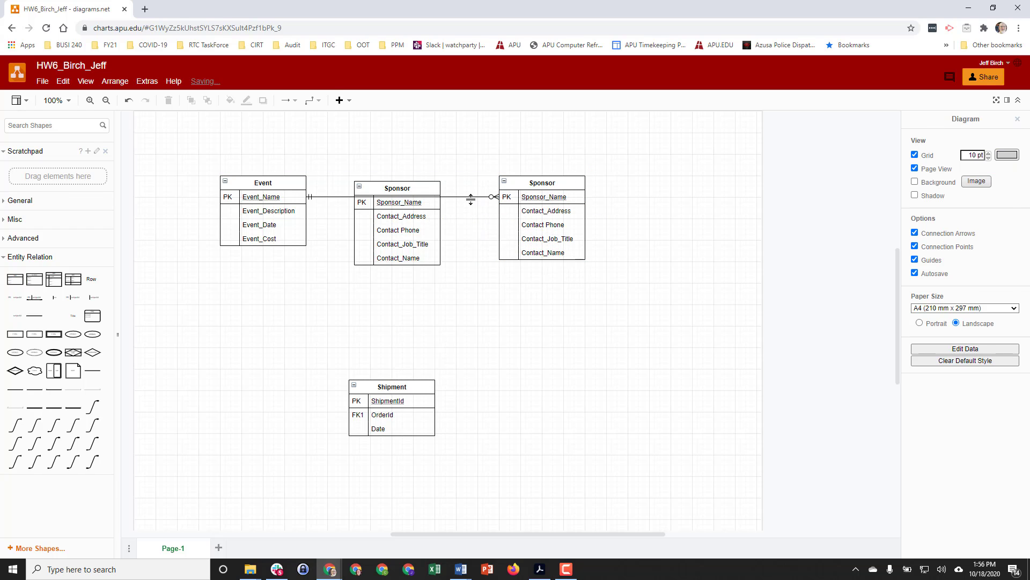
click(471, 197)
key(Delete)
Step: Rename the right-hand Sponsor entity as Potential_Sponsors
double_click(544, 183)
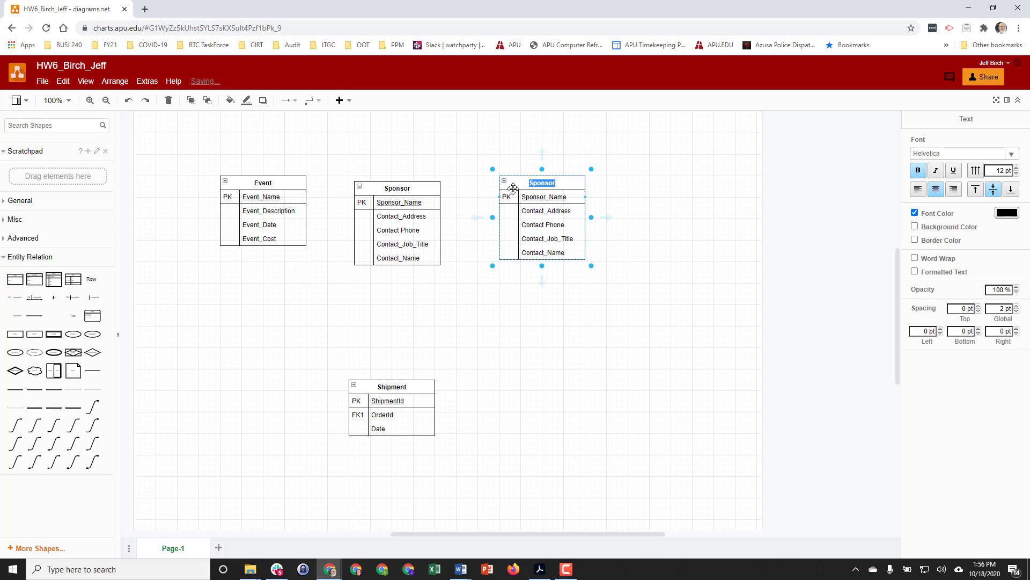
click(531, 183)
text(Potential_)
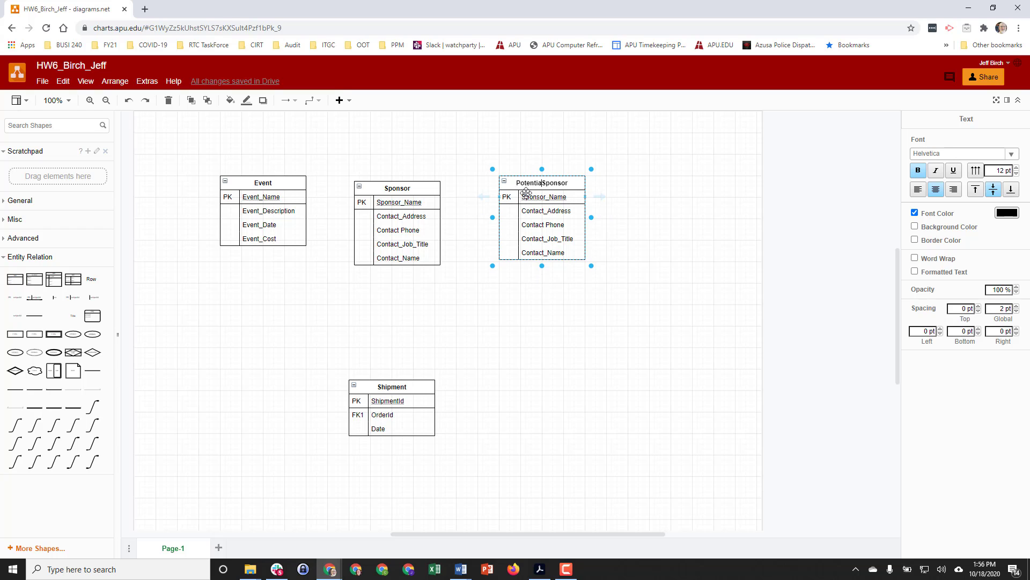
double_click(573, 189)
click(574, 183)
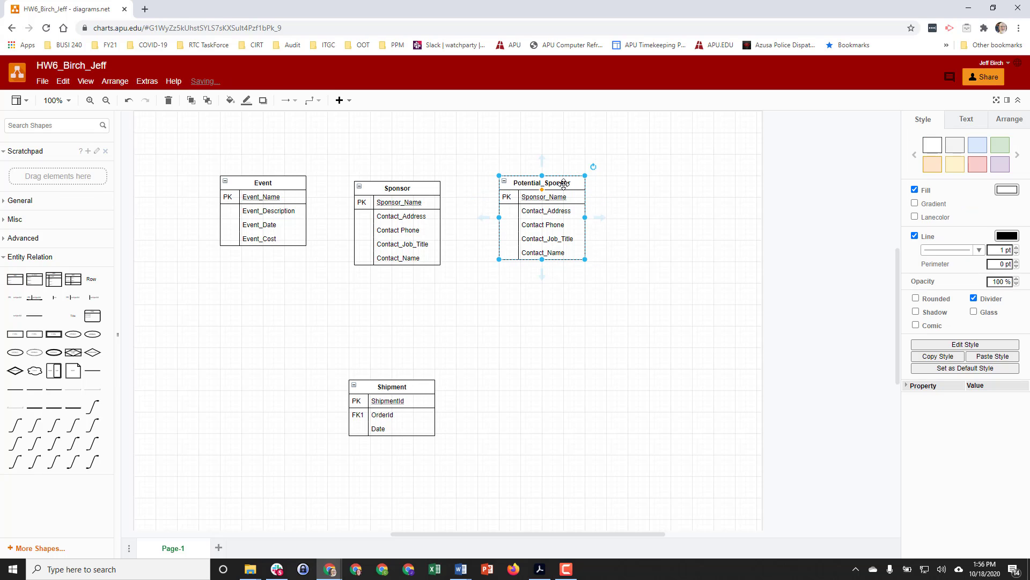
double_click(575, 184)
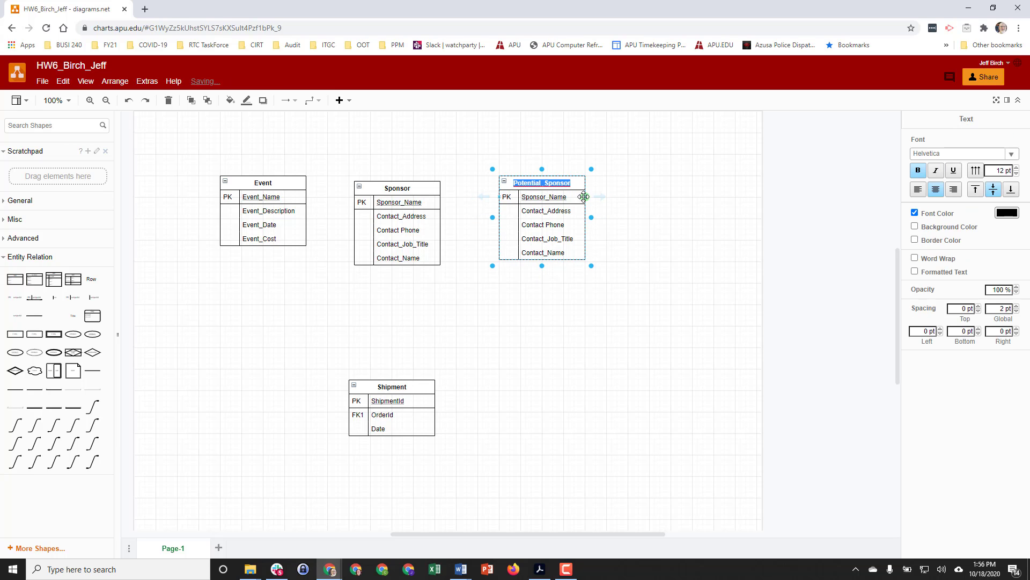
key(End)
text(s)
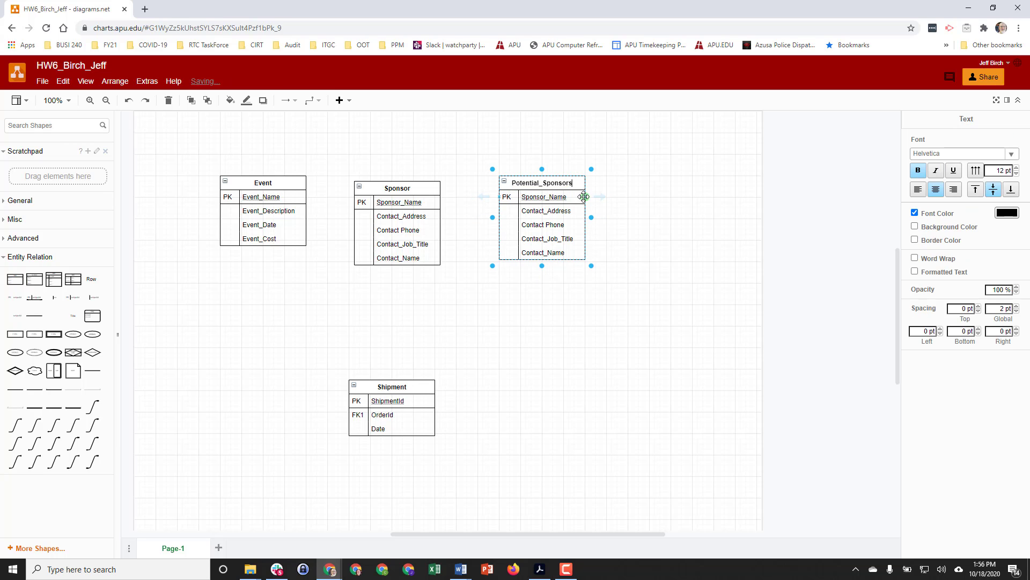
Step: Rename the middle Sponsor entity as Sponsors
double_click(419, 186)
key(End)
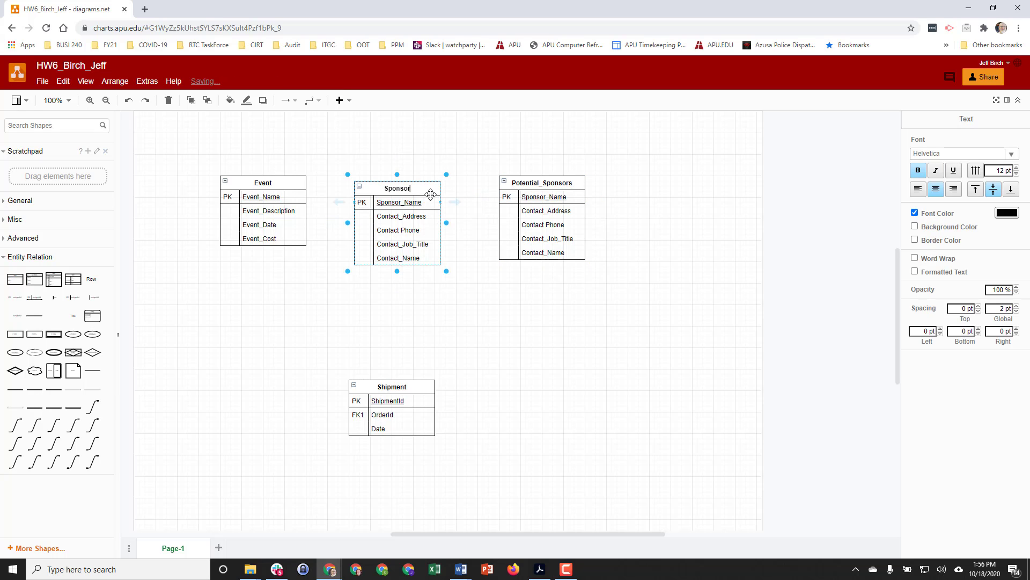
text(s)
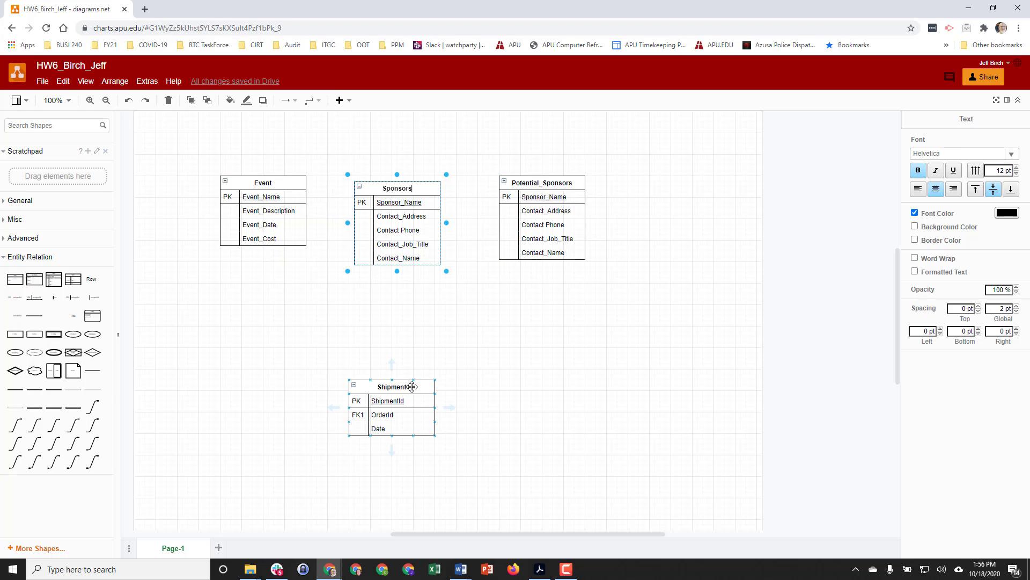
Step: Move the Shipment entity up to just below the Sponsors entity and rename it as Location
drag(412, 387, 405, 310)
double_click(394, 312)
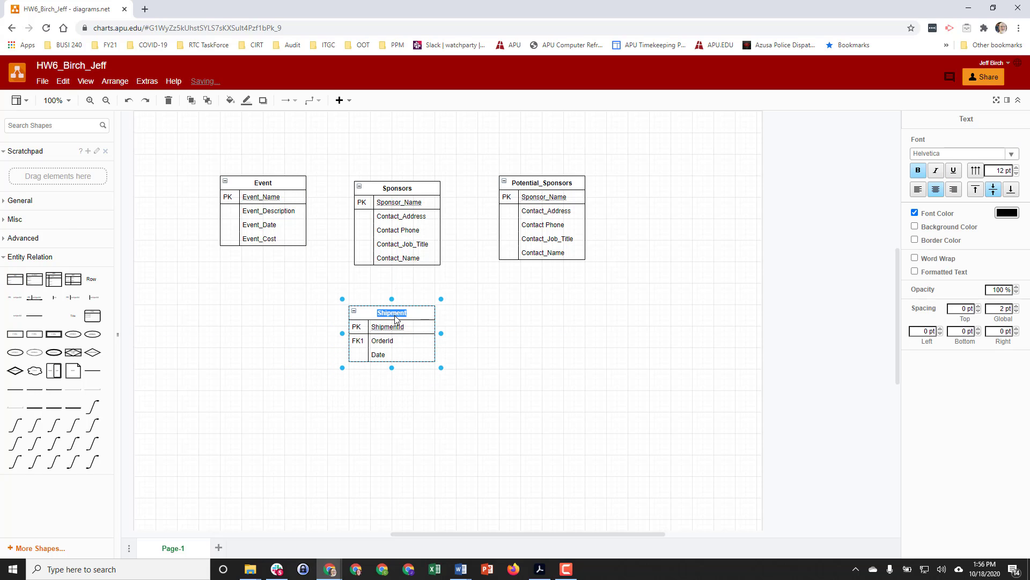
text(Location)
Step: Switch to the Acrobat PDF, review the location requirements in the SportTech Events exercise, and return to the diagram
click(541, 570)
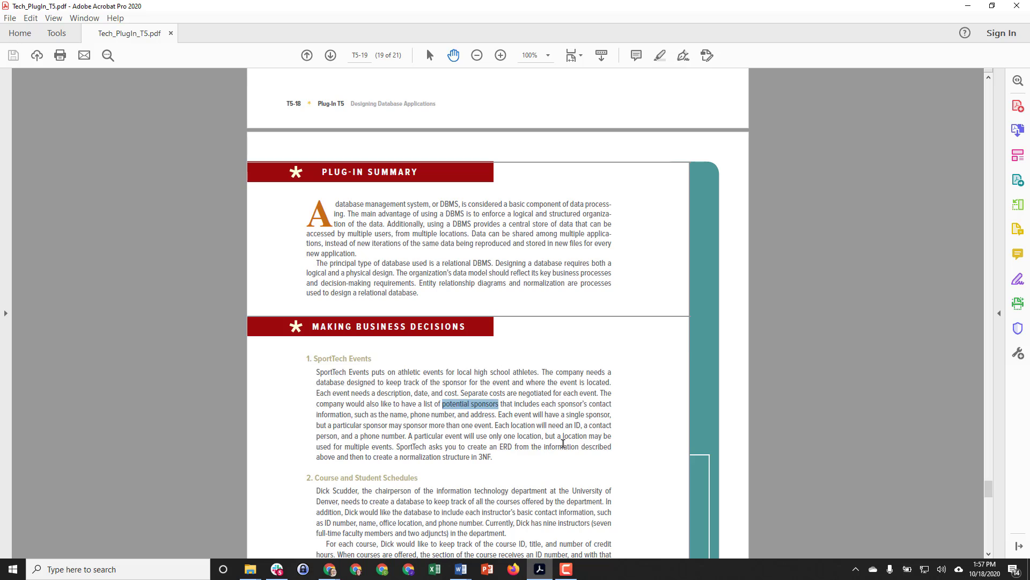
click(525, 398)
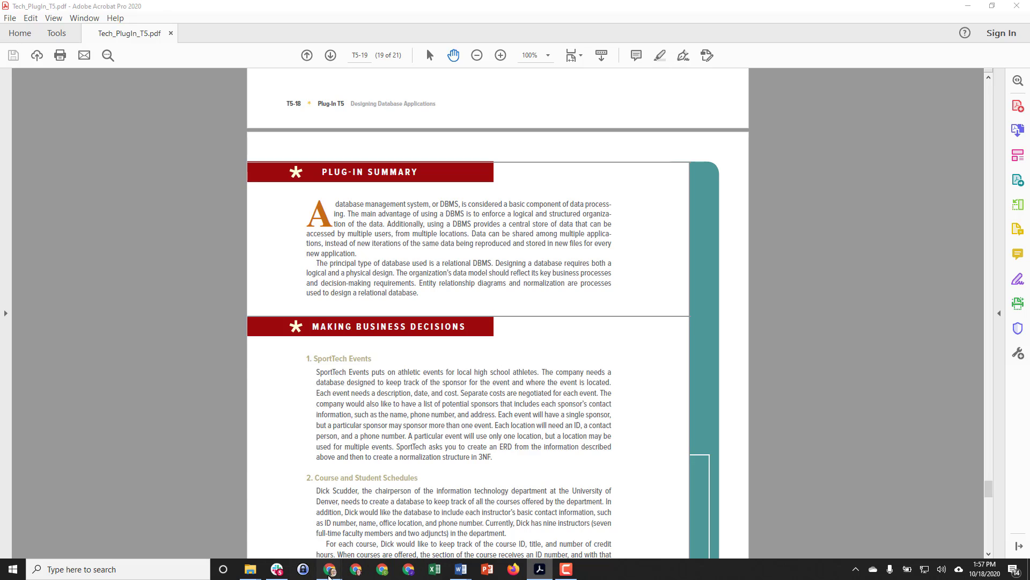
mouse_move(330, 569)
click(404, 531)
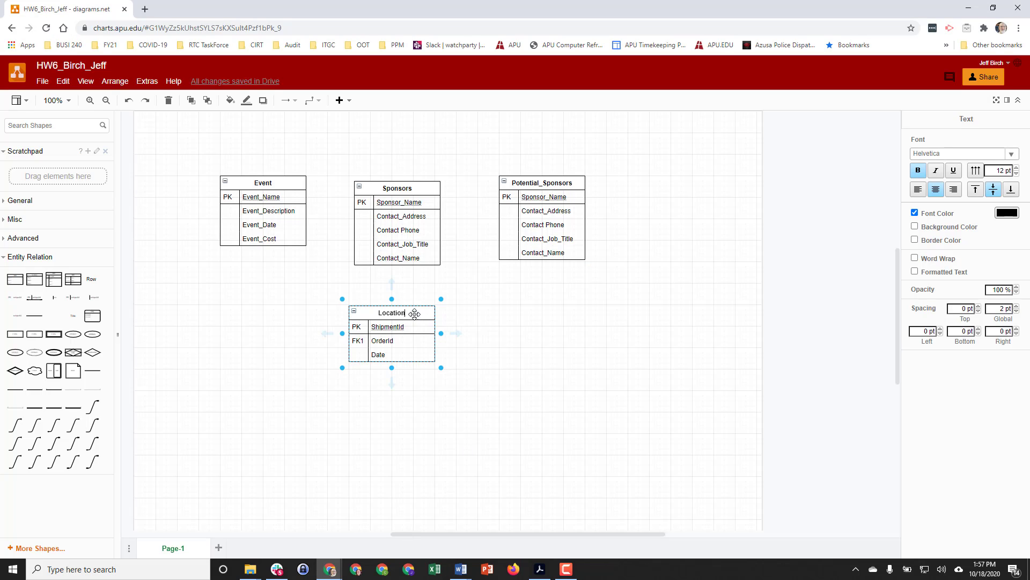
Step: Replace the ShipmentId primary key name in the Location entity with a name starting "Loca"
click(401, 329)
double_click(402, 339)
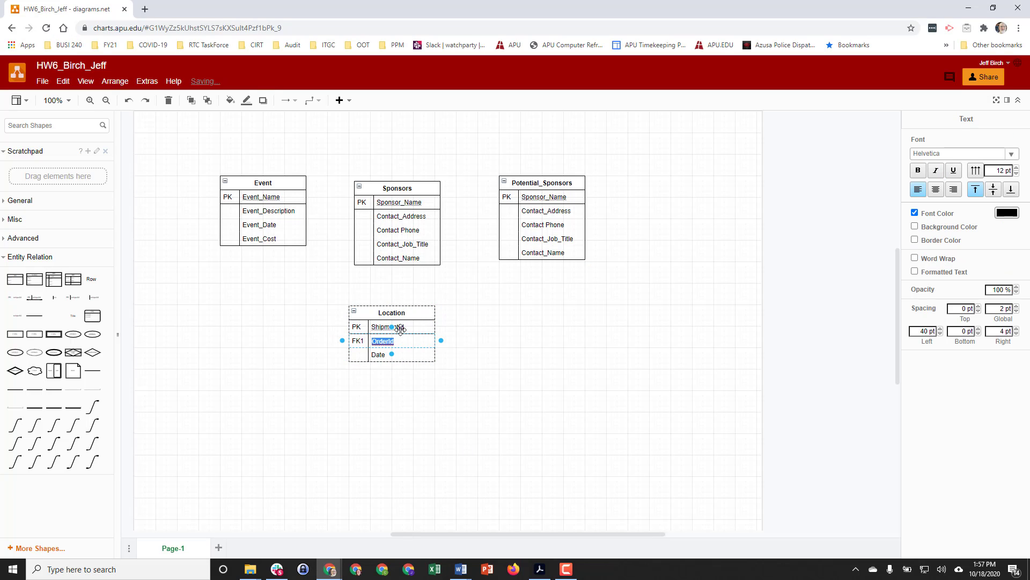
click(397, 329)
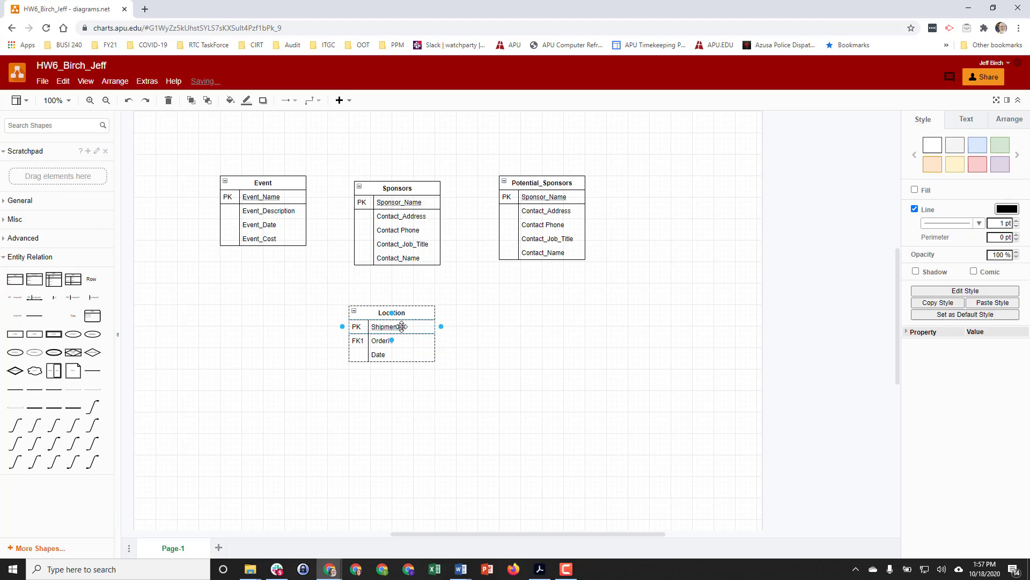
double_click(397, 328)
text(Loca)
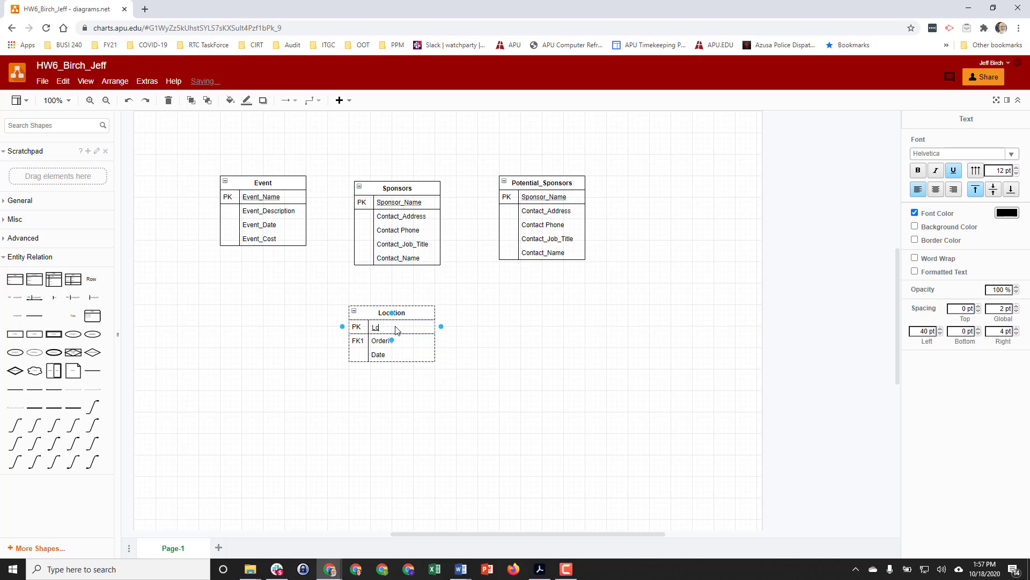